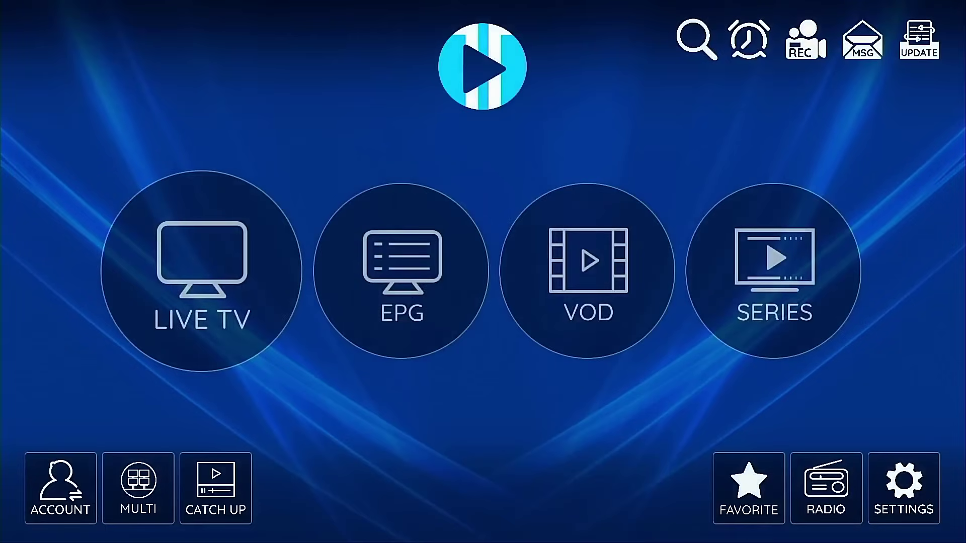
pyautogui.click(387, 271)
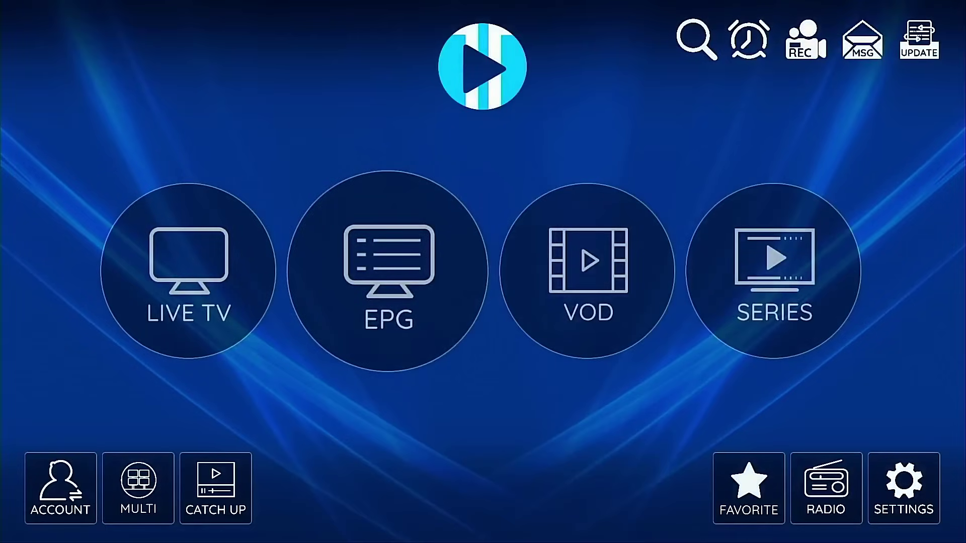
pyautogui.click(573, 272)
pyautogui.click(775, 271)
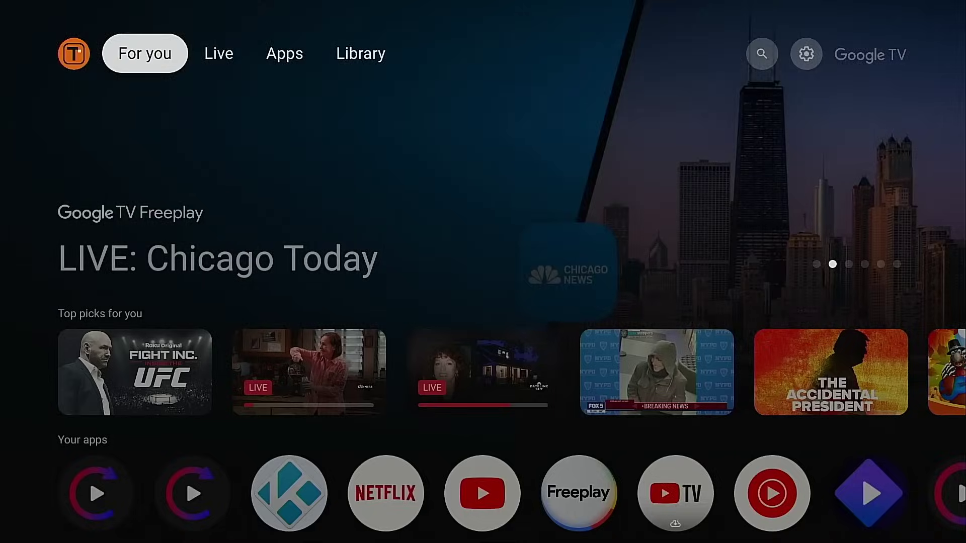
# Open the Google Play store from the Google TV home screen and search it by voice for downloader
pyautogui.press('super')
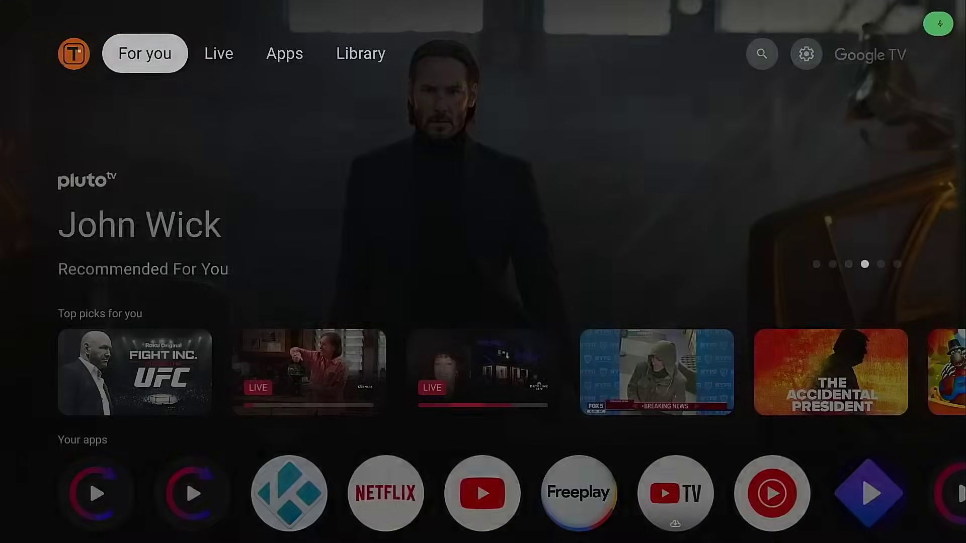
pyautogui.press('Up')
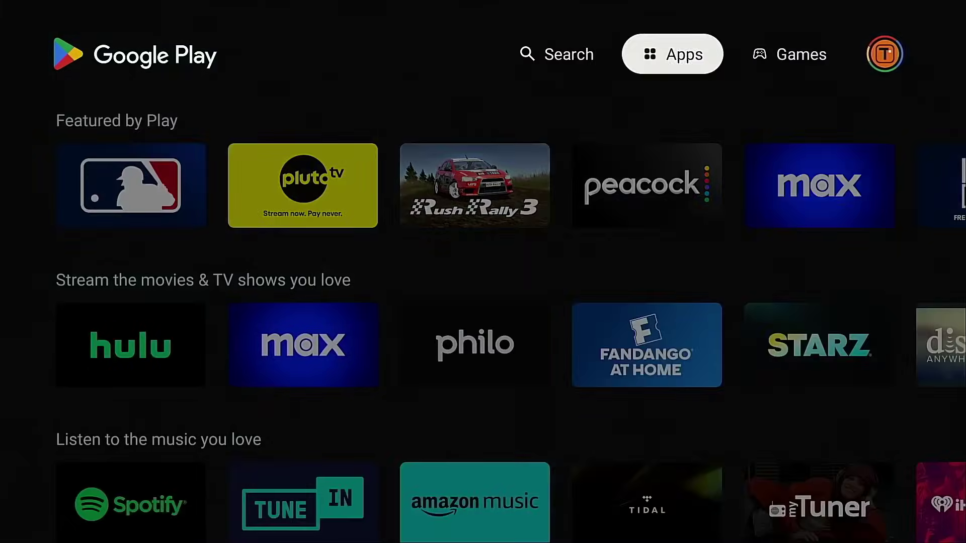
pyautogui.press('Left')
pyautogui.press('Down')
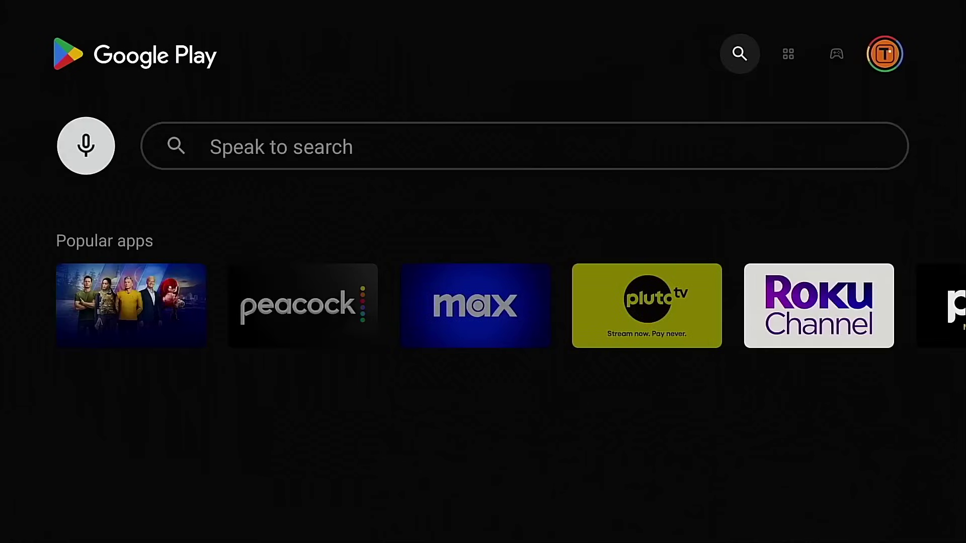
pyautogui.press('Return')
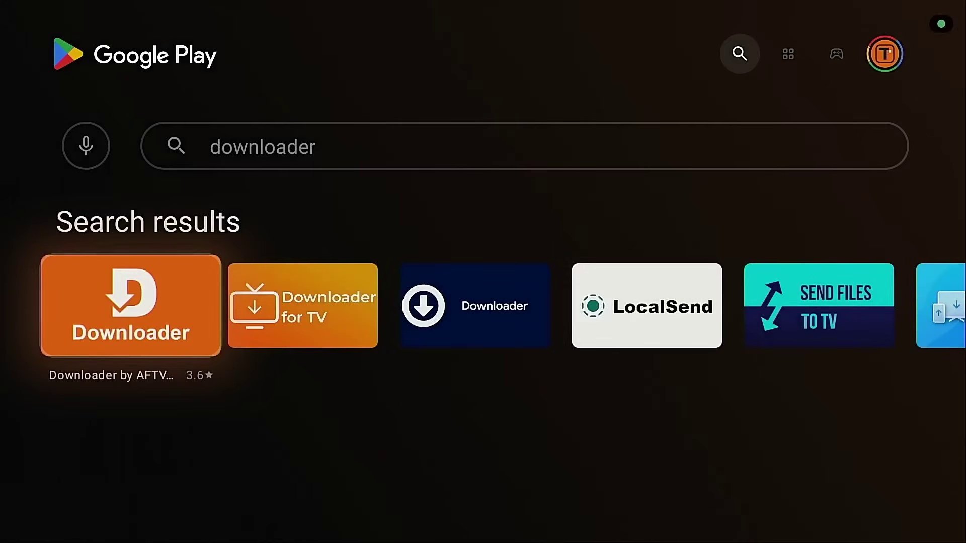
# Install Downloader by AFTVnews from the search results and open it
pyautogui.press('Return')
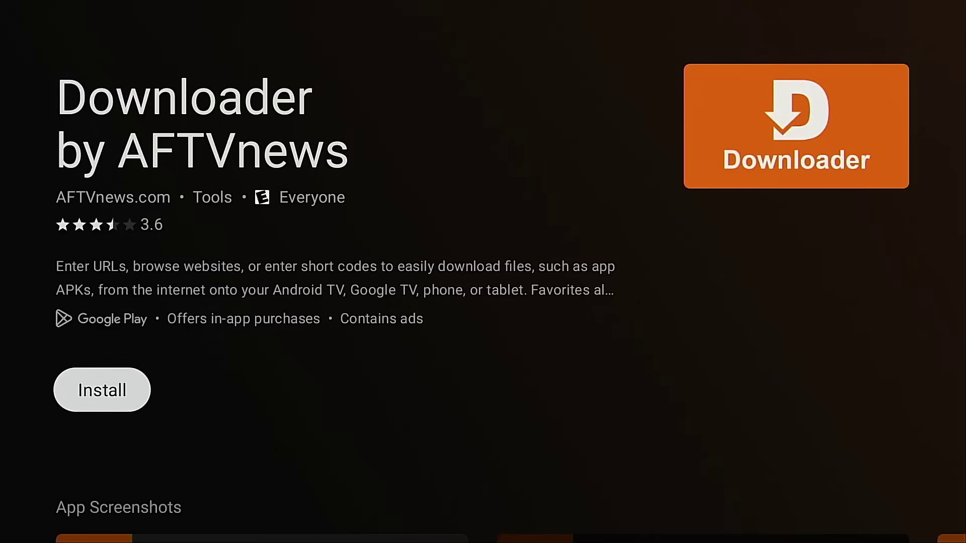
pyautogui.press('Return')
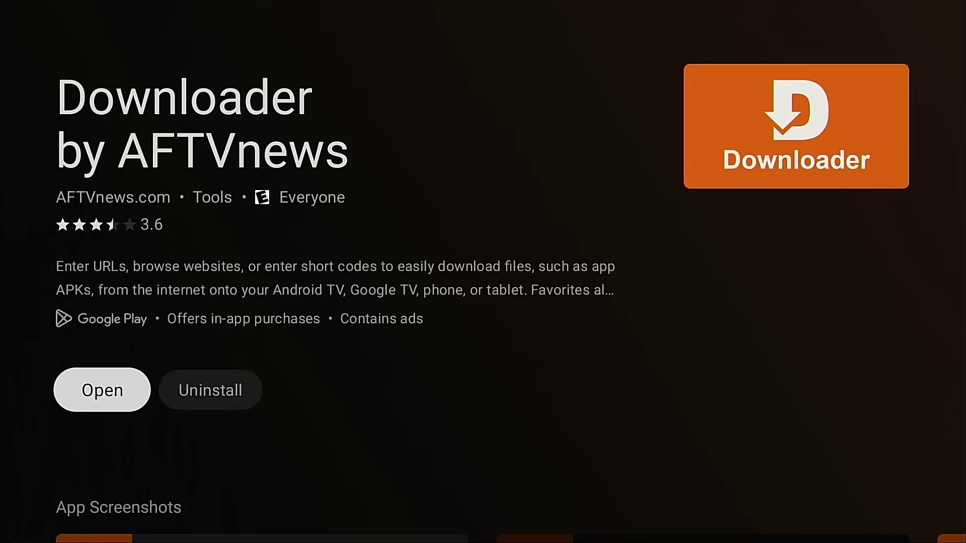
pyautogui.press('Return')
pyautogui.press('Return')
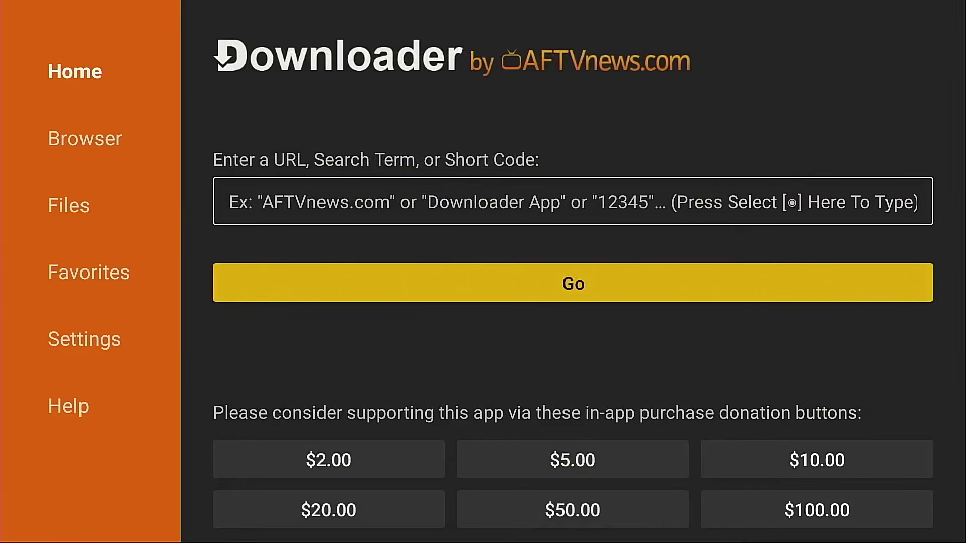
# Enter the short code 250931 on the Downloader home page and load the TROYPOINT Toolbox page
pyautogui.press('Up')
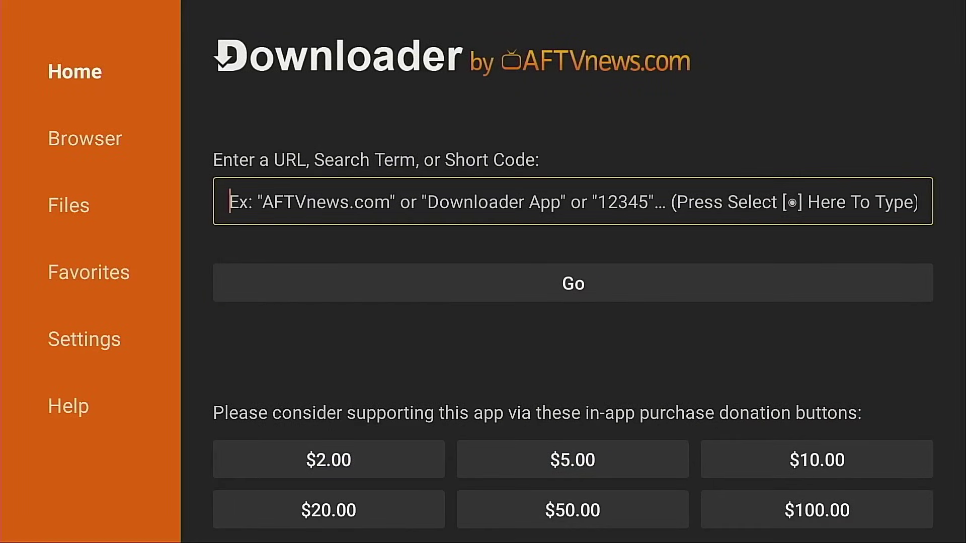
pyautogui.press('Return')
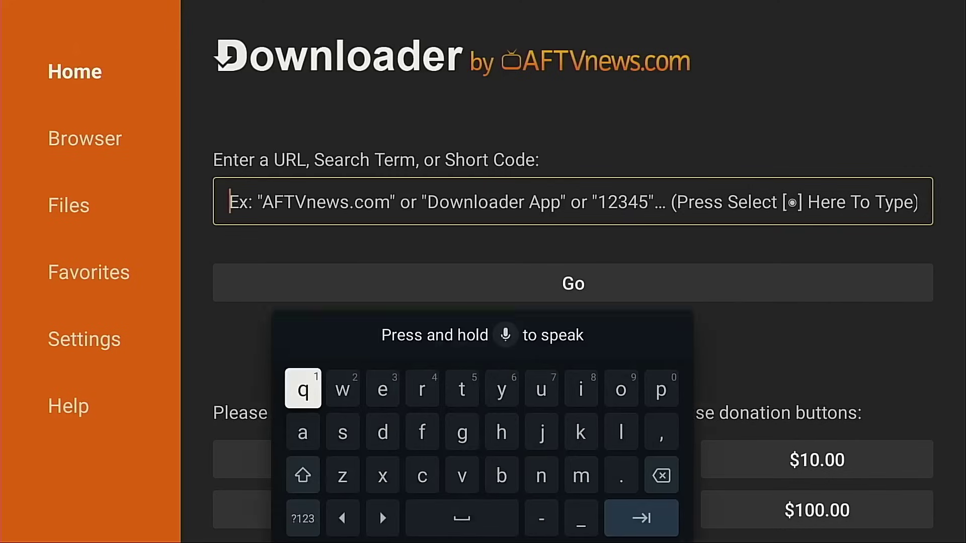
pyautogui.press('Down')
pyautogui.press('Down')
pyautogui.press('Down')
pyautogui.press('Return')
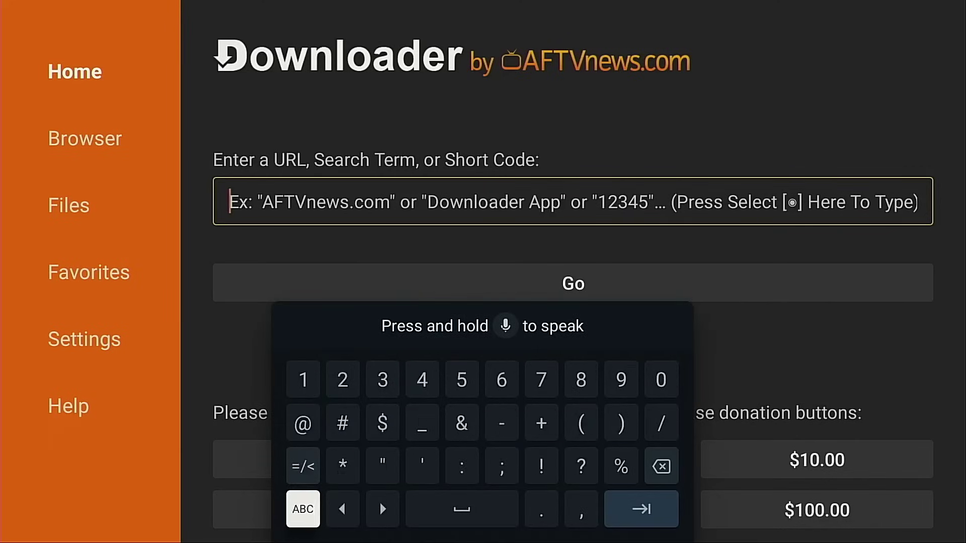
pyautogui.press('Up')
pyautogui.press('Up')
pyautogui.press('Up')
pyautogui.press('Right')
pyautogui.press('Return')
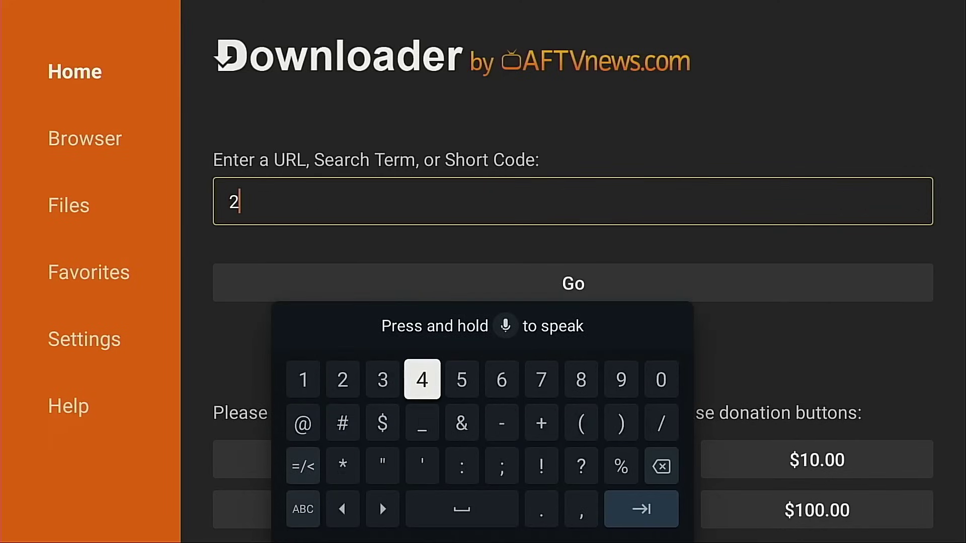
pyautogui.press('Right')
pyautogui.press('Right')
pyautogui.press('Right')
pyautogui.press('Return')
pyautogui.press('Right')
pyautogui.press('Right')
pyautogui.press('Right')
pyautogui.press('Right')
pyautogui.press('Right')
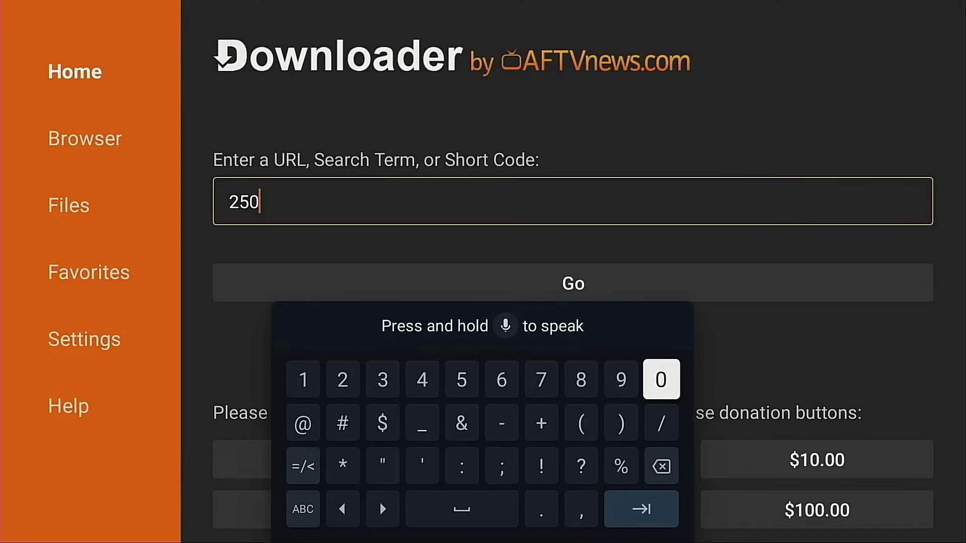
pyautogui.press('Return')
pyautogui.press('Left')
pyautogui.press('Return')
pyautogui.press('Right')
pyautogui.press('Right')
pyautogui.press('Right')
pyautogui.press('Right')
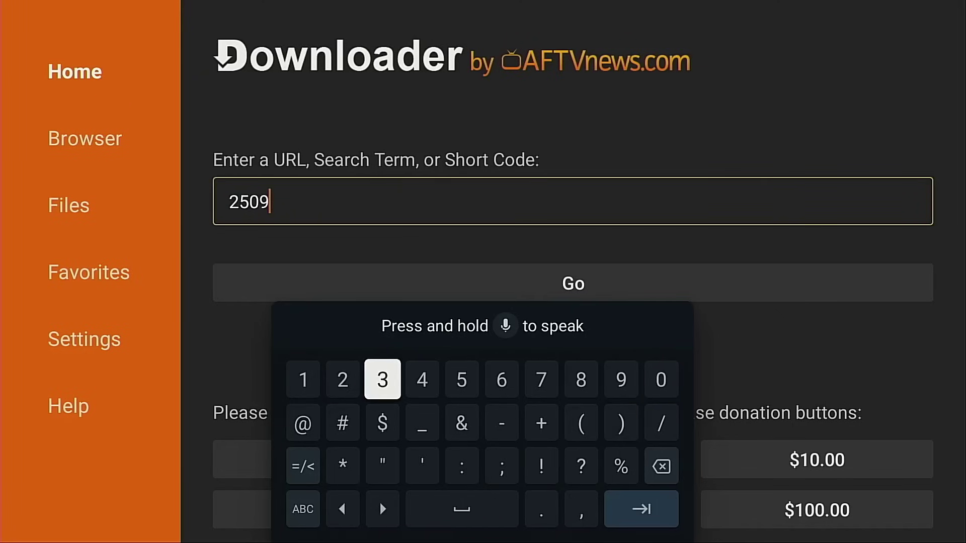
pyautogui.press('Return')
pyautogui.press('Left')
pyautogui.press('Left')
pyautogui.press('Return')
pyautogui.press('Down')
pyautogui.press('Down')
pyautogui.press('Right')
pyautogui.press('Right')
pyautogui.press('Right')
pyautogui.press('Right')
pyautogui.press('Right')
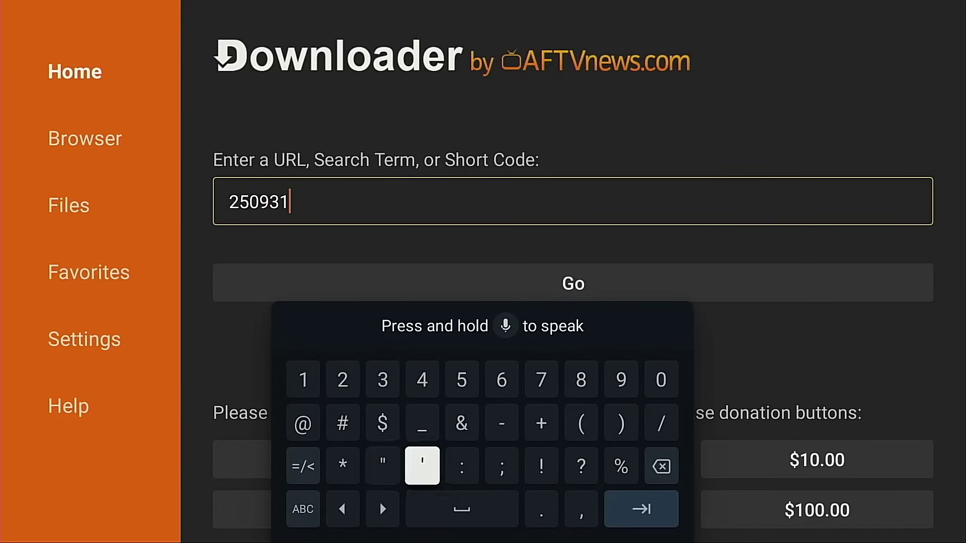
pyautogui.press('Right')
pyautogui.press('Right')
pyautogui.press('Right')
pyautogui.press('Down')
pyautogui.press('Return')
pyautogui.click(323, 206)
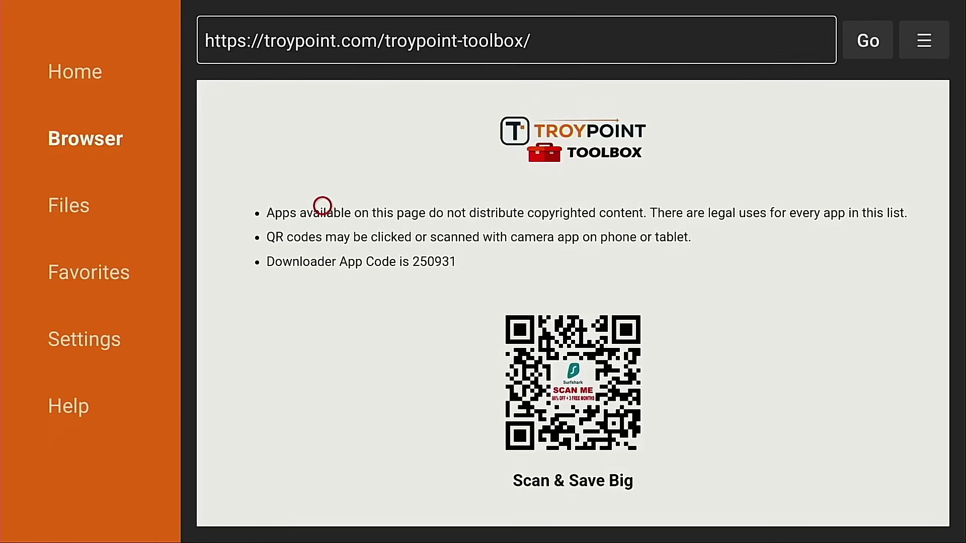
# Add the current page to favorites under the name TROYPOINT Toolbox
pyautogui.press('Menu')
pyautogui.press('Down')
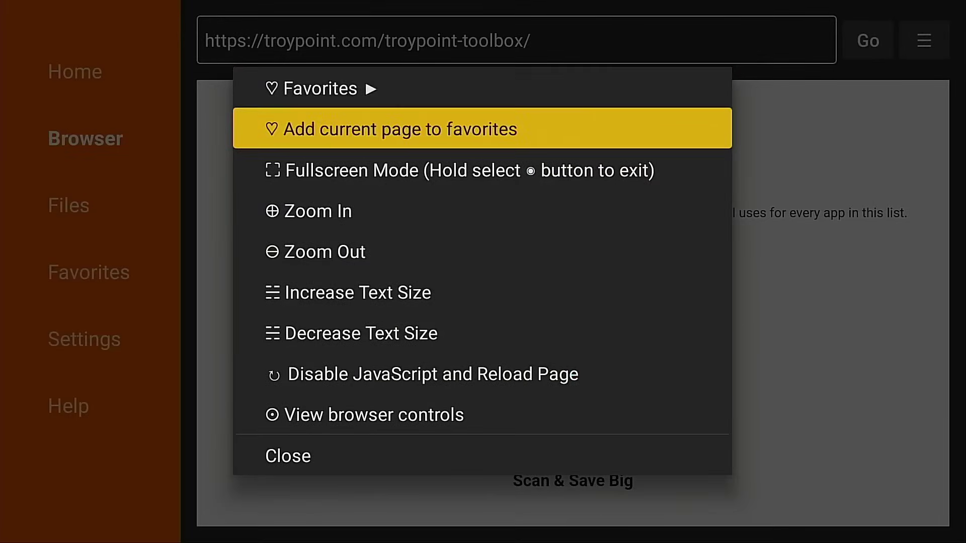
pyautogui.press('Return')
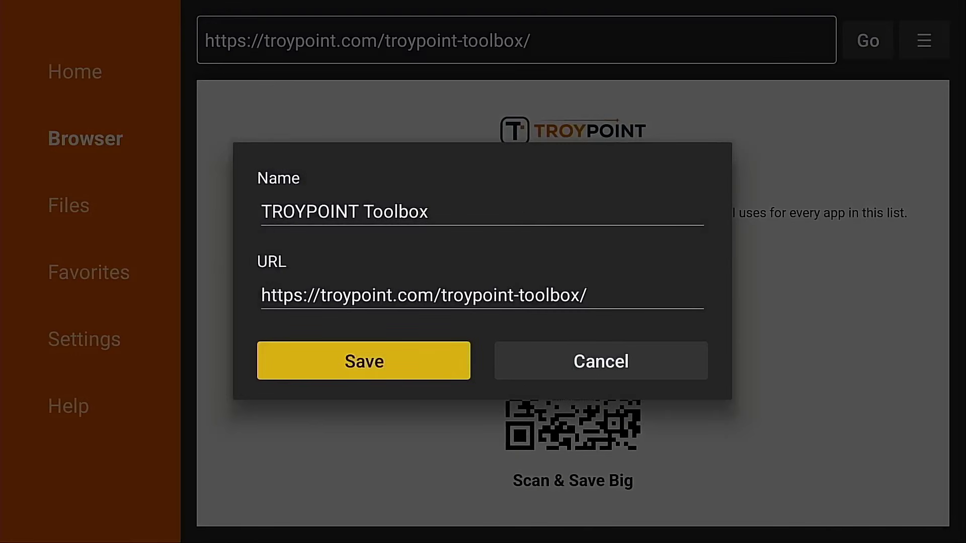
pyautogui.press('Return')
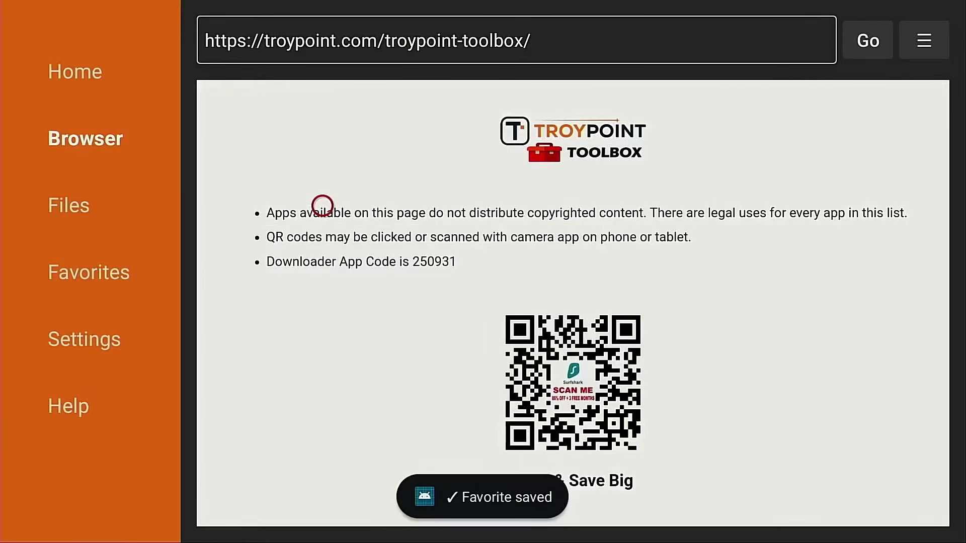
# Open the Favorites list and load the saved TROYPOINT Toolbox page
pyautogui.press('Left')
pyautogui.press('Left')
pyautogui.press('Left')
pyautogui.press('Left')
pyautogui.press('Down')
pyautogui.press('Down')
pyautogui.press('Down')
pyautogui.press('Return')
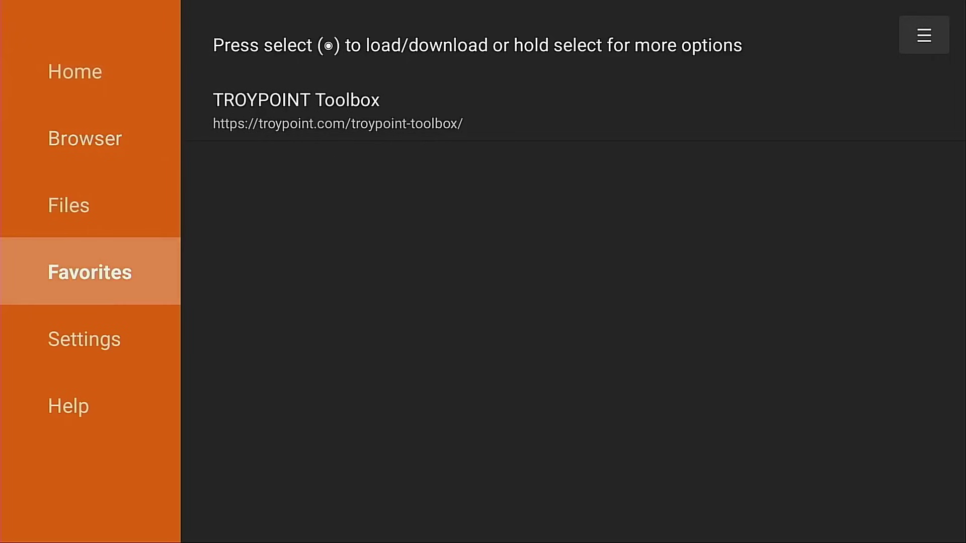
pyautogui.press('Right')
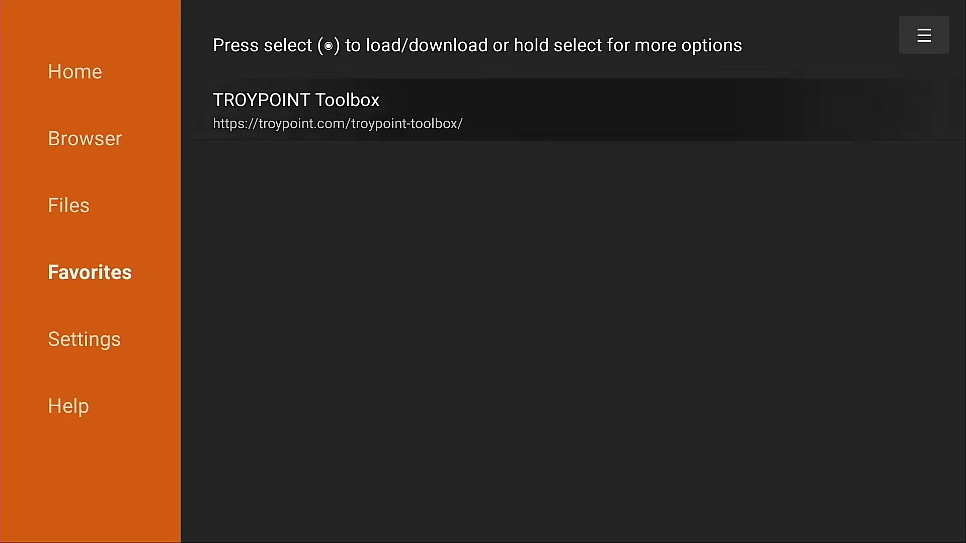
pyautogui.press('Return')
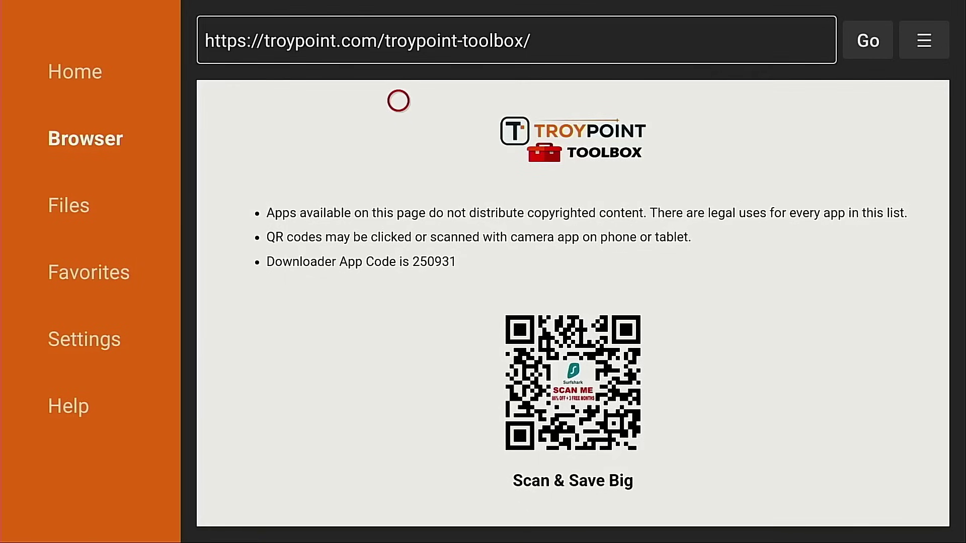
# Switch to the Fire TV home screen, enter Do in its search and choose the suggestion Downloader
pyautogui.press('Home')
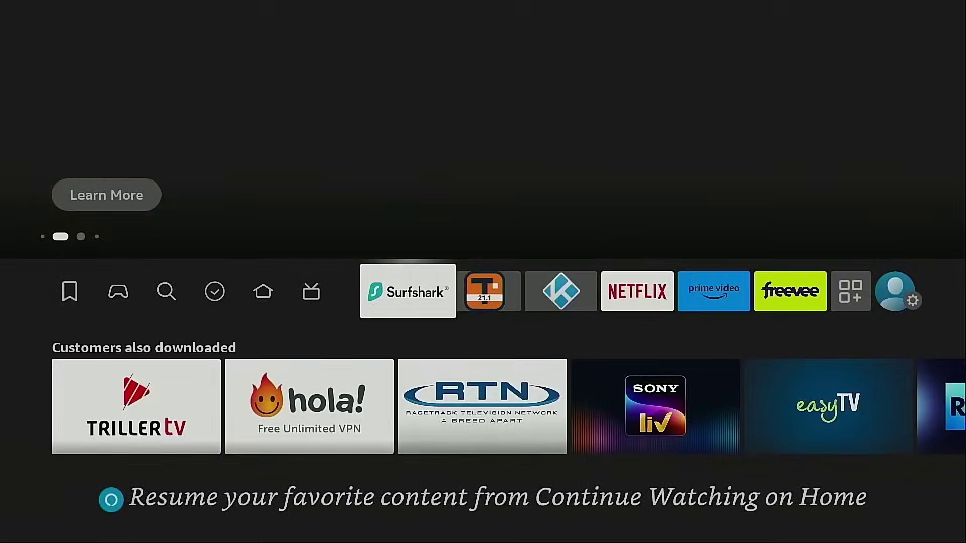
pyautogui.press('Return')
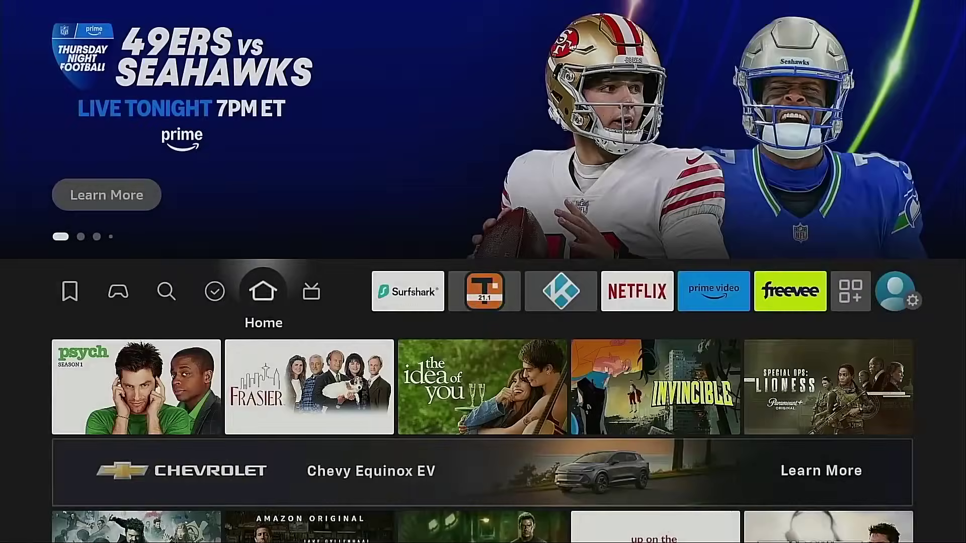
pyautogui.press('Right')
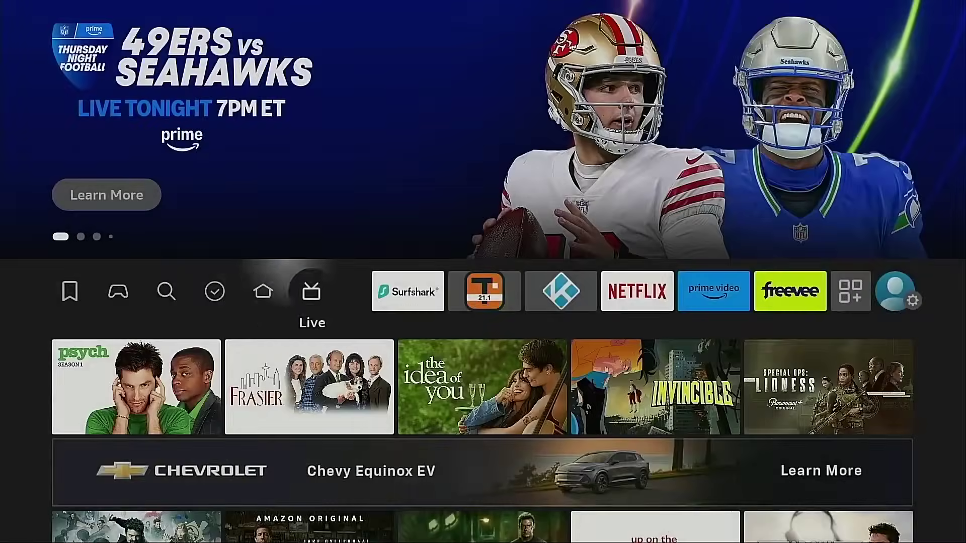
pyautogui.press('Right')
pyautogui.press('Left')
pyautogui.press('Left')
pyautogui.press('Left')
pyautogui.press('Left')
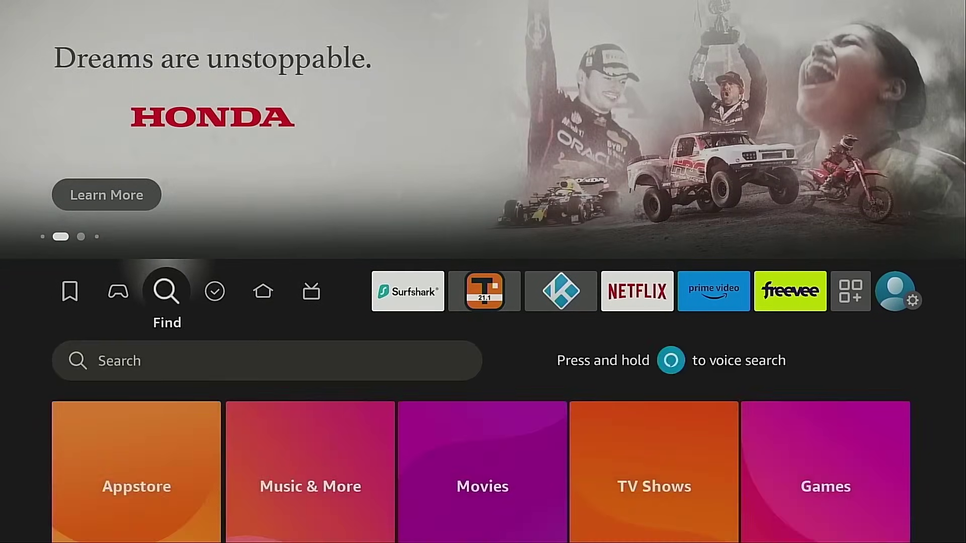
pyautogui.press('Down')
pyautogui.press('Return')
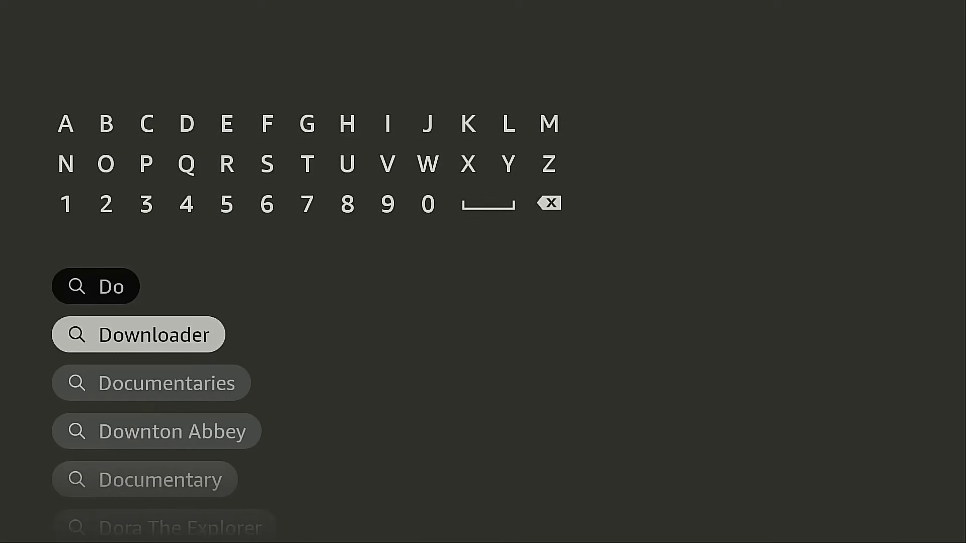
pyautogui.press('Return')
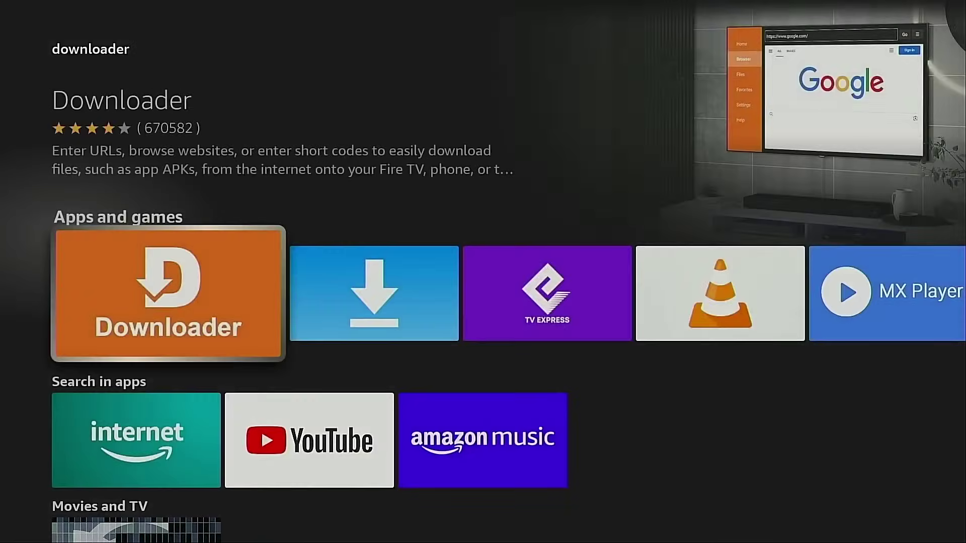
# Open the Downloader store page, install the app and return to the Fire TV home screen
pyautogui.press('Return')
pyautogui.press('Return')
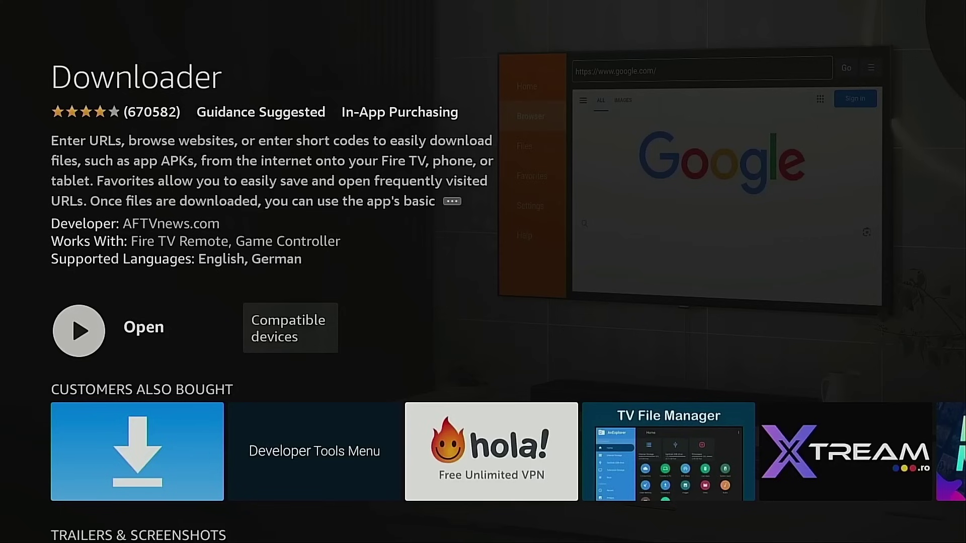
pyautogui.press('Home')
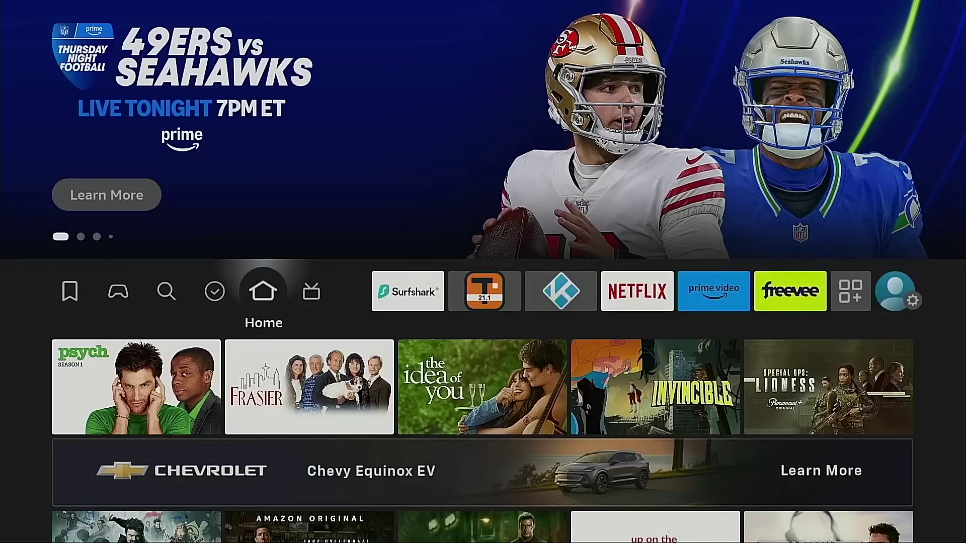
# Open the My Fire TV page in the Fire TV settings
pyautogui.press('Right')
pyautogui.press('Right')
pyautogui.press('Right')
pyautogui.press('Right')
pyautogui.press('Right')
pyautogui.press('Right')
pyautogui.press('Right')
pyautogui.press('Right')
pyautogui.press('Right')
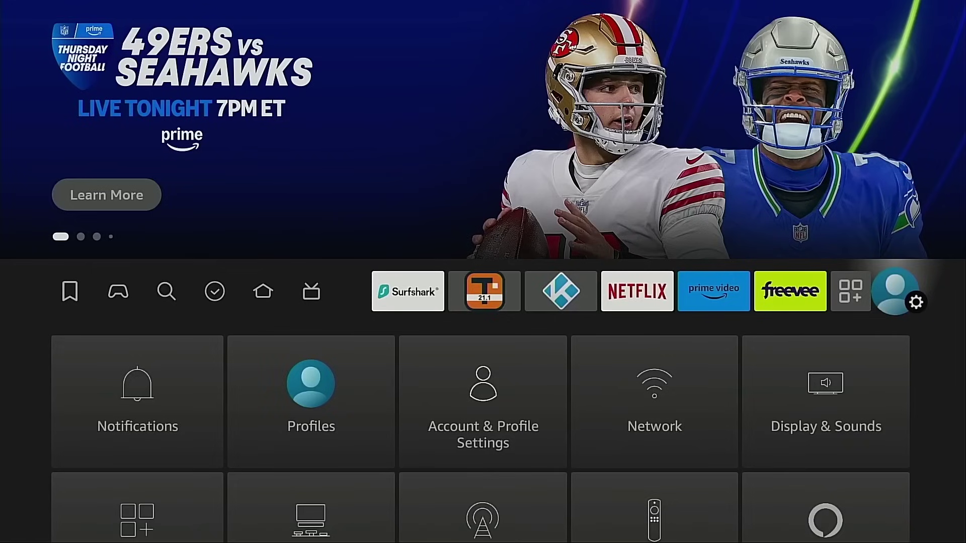
pyautogui.press('Down')
pyautogui.press('Down')
pyautogui.press('Down')
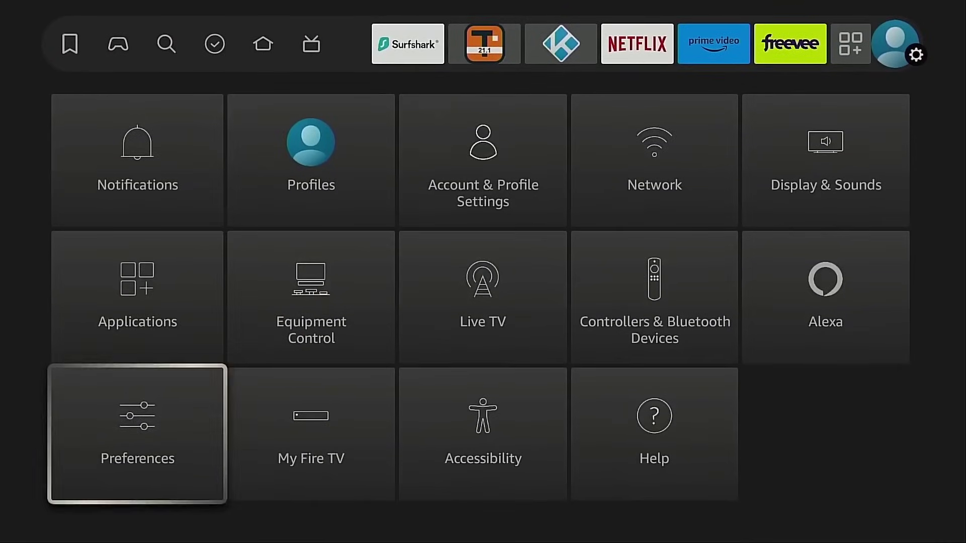
pyautogui.press('Right')
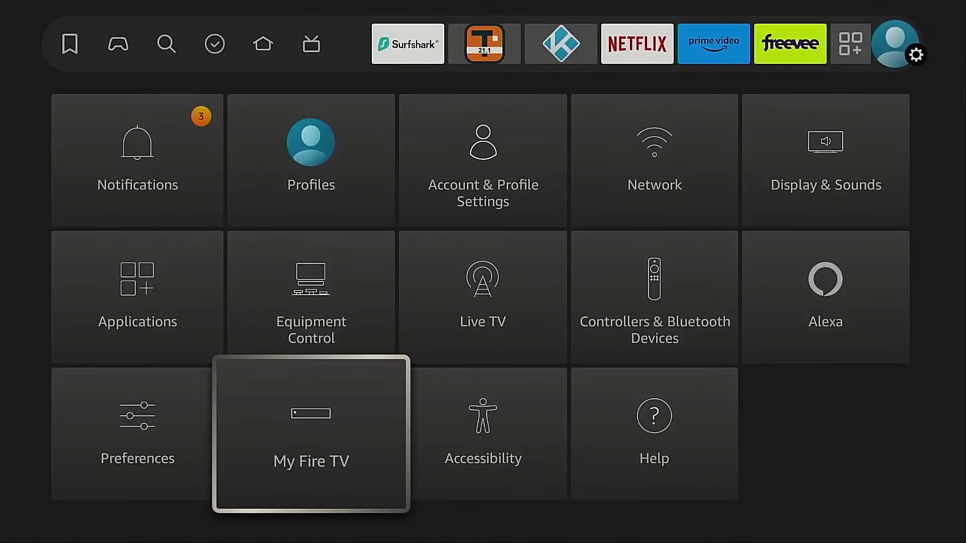
pyautogui.press('Return')
# Open the device's About page and select Fire TV Stick 4K Max seven times to unlock developer mode
pyautogui.press('Down')
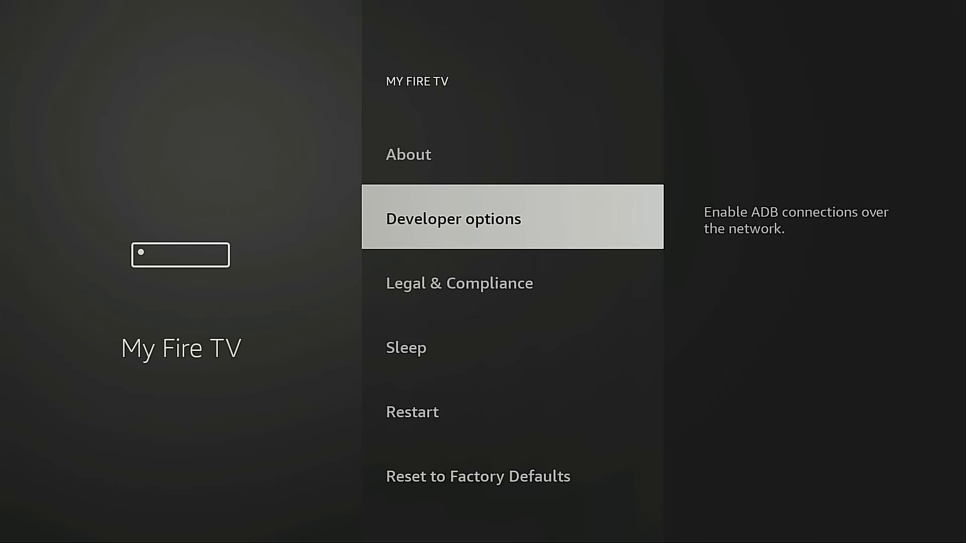
pyautogui.press('Up')
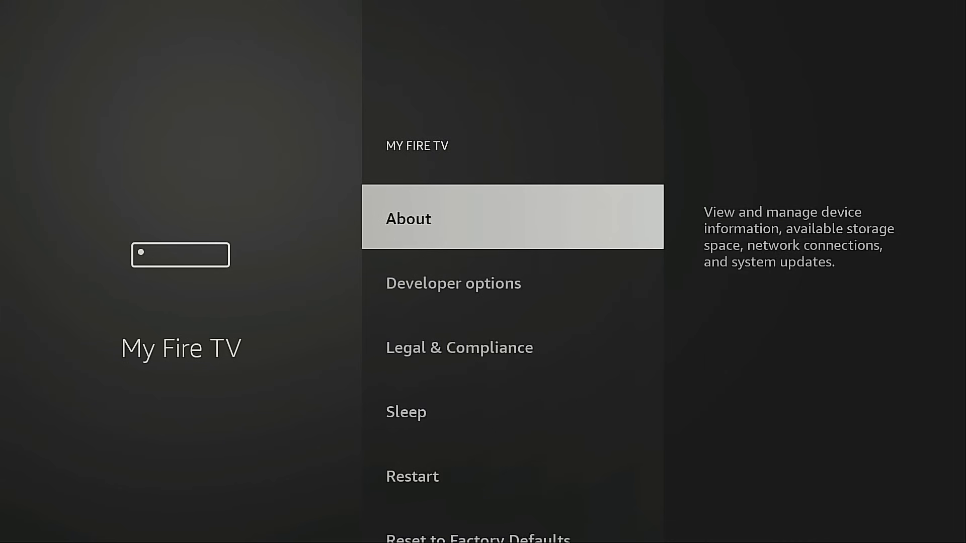
pyautogui.press('Return')
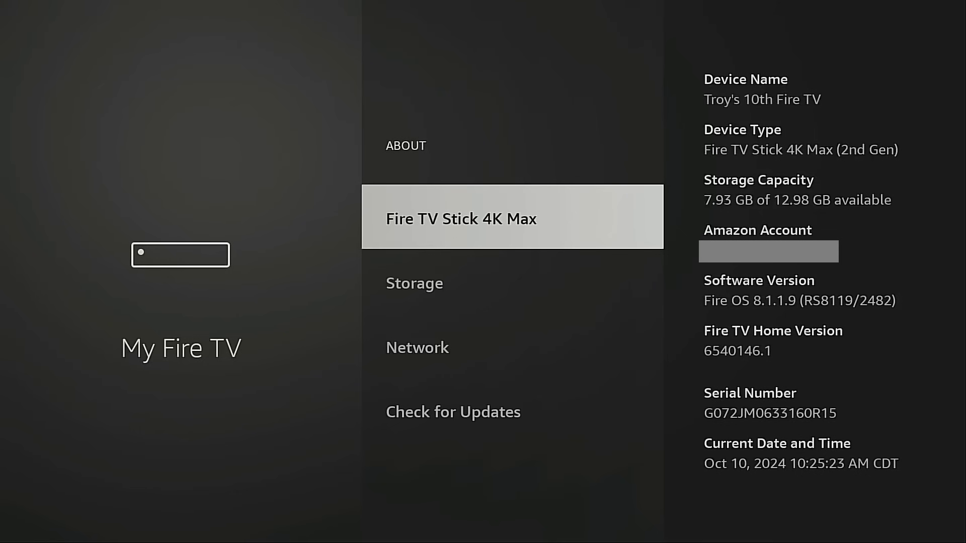
pyautogui.press('Return')
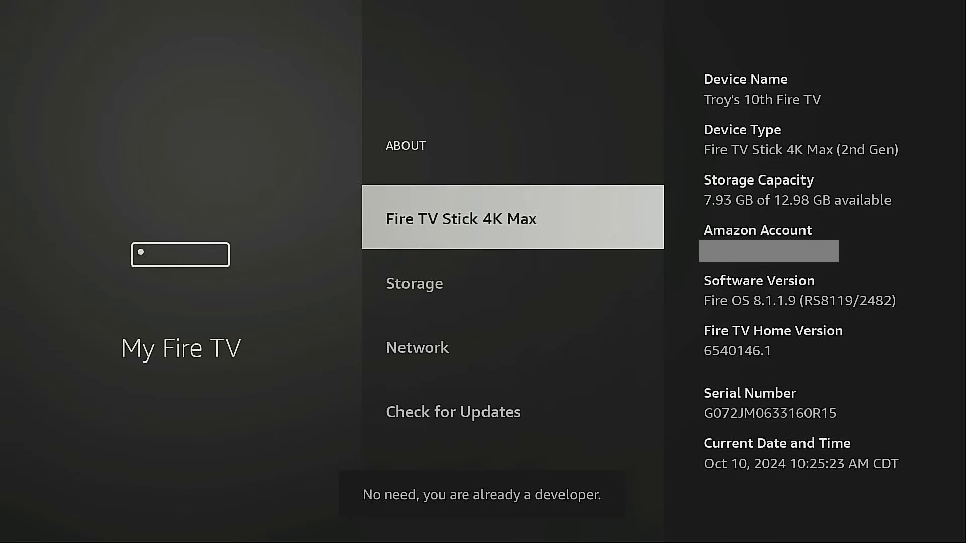
pyautogui.press('Return')
pyautogui.press('Return')
pyautogui.press('Return')
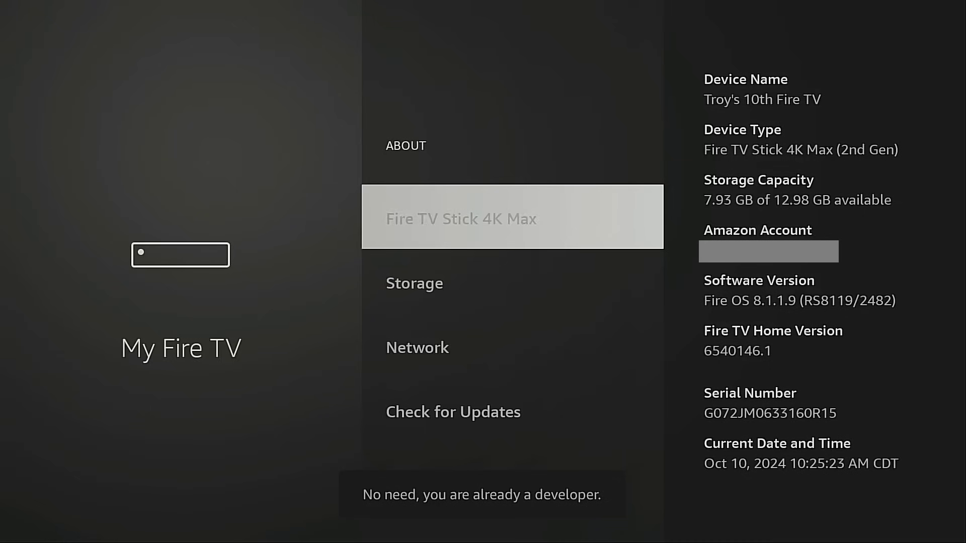
pyautogui.press('Return')
pyautogui.press('Return')
pyautogui.press('Return')
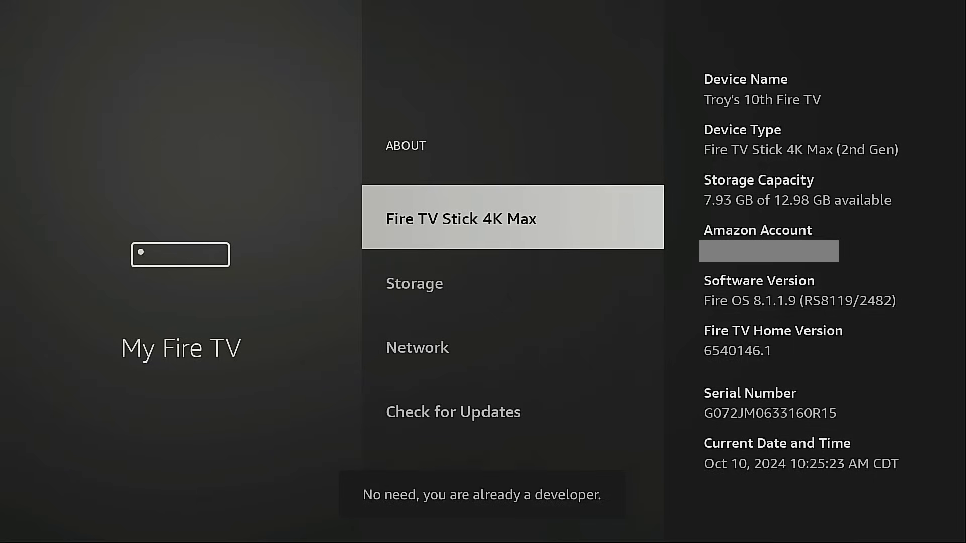
# Return to My Fire TV and open Install unknown apps within the Developer options
pyautogui.press('Escape')
pyautogui.press('Down')
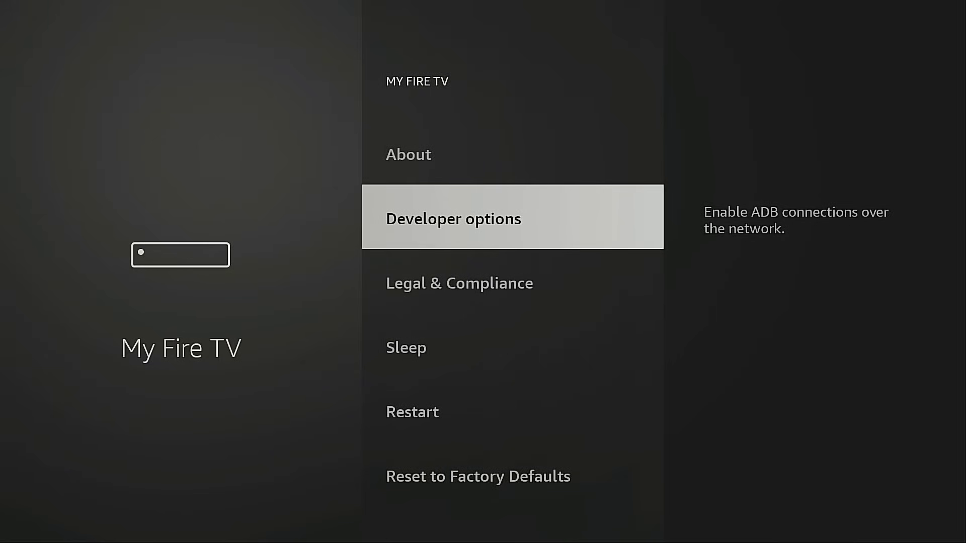
pyautogui.press('Return')
pyautogui.press('Down')
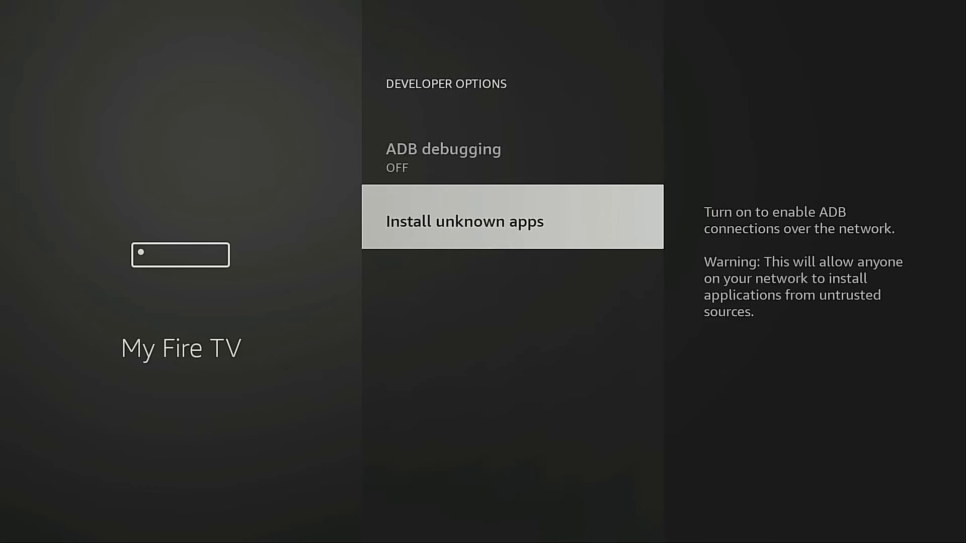
pyautogui.press('Return')
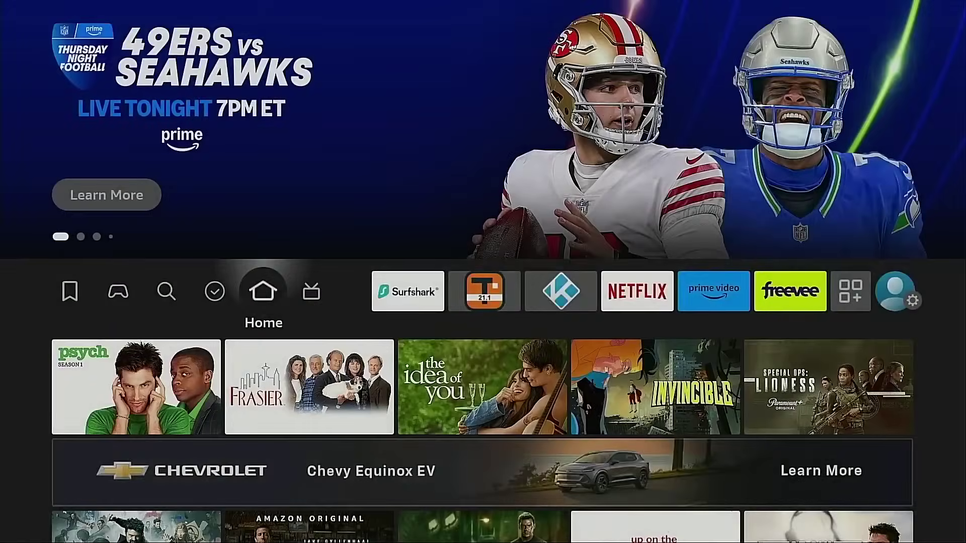
# Open the full Your Apps & Channels list from the Fire TV home screen
pyautogui.press('Right')
pyautogui.press('Right')
pyautogui.press('Right')
pyautogui.press('Right')
pyautogui.press('Right')
pyautogui.press('Right')
pyautogui.press('Right')
pyautogui.press('Right')
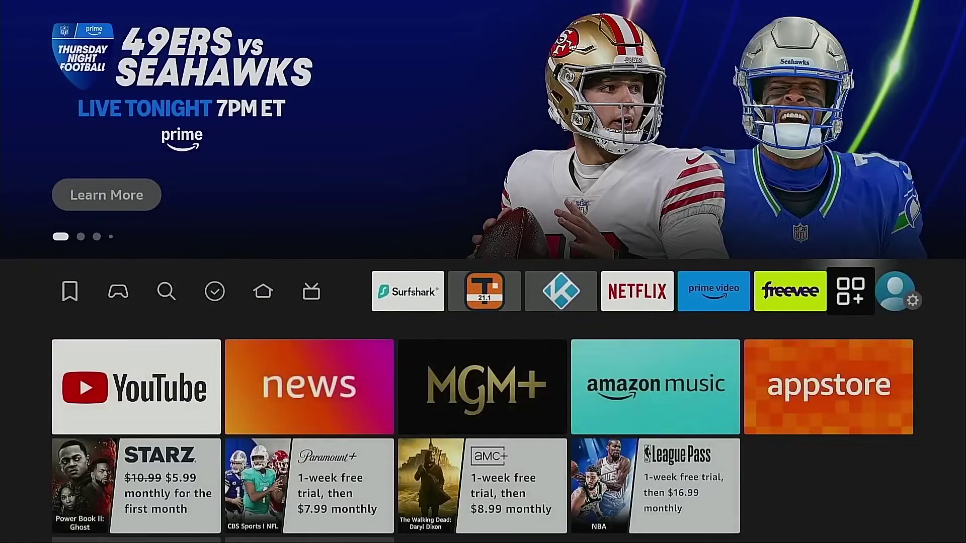
pyautogui.press('Return')
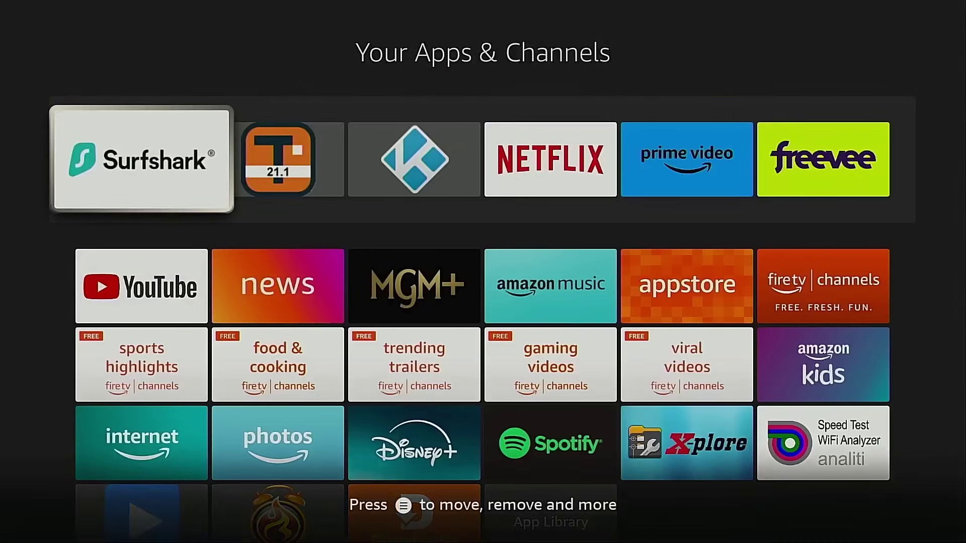
# Launch Downloader from the app list and reach its home page
pyautogui.press('Down')
pyautogui.press('Down')
pyautogui.press('Down')
pyautogui.press('Down')
pyautogui.press('Right')
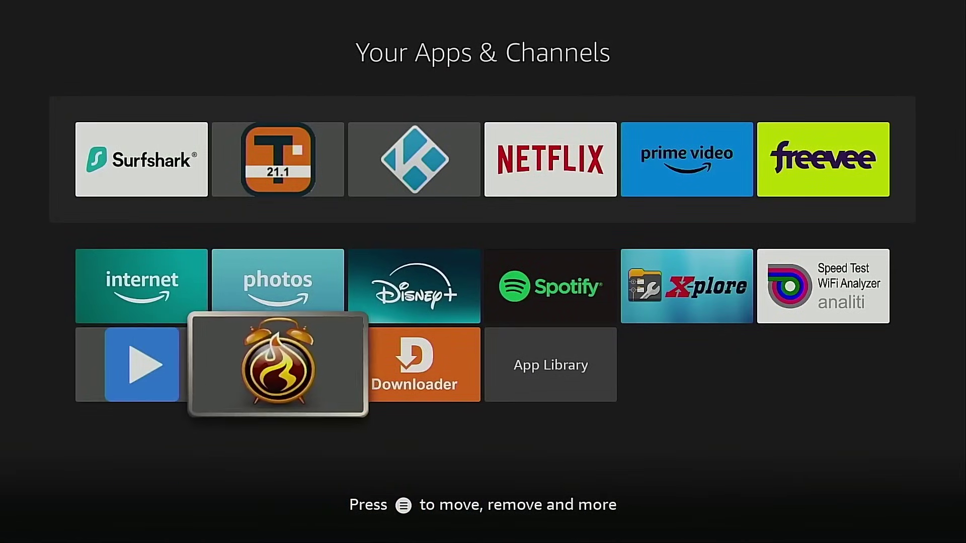
pyautogui.press('Right')
pyautogui.press('Return')
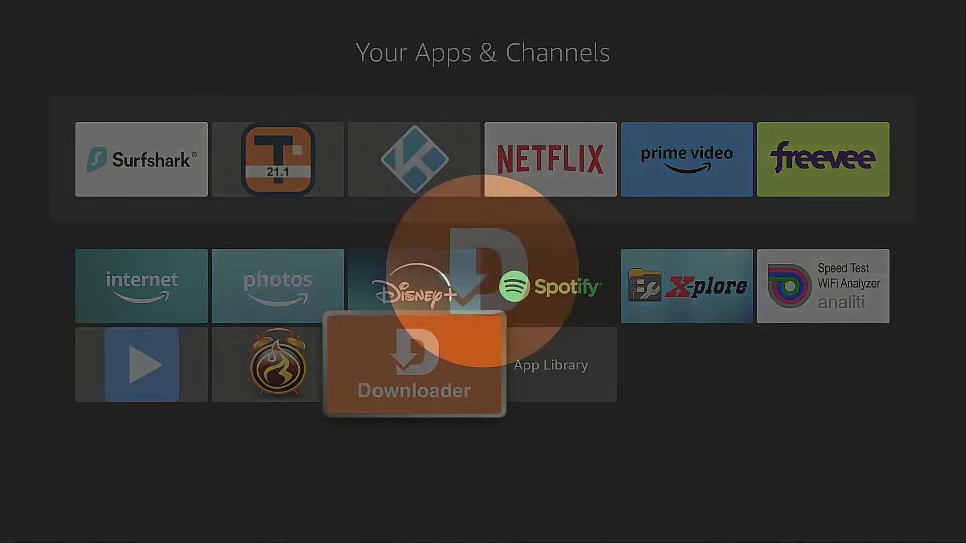
pyautogui.press('Return')
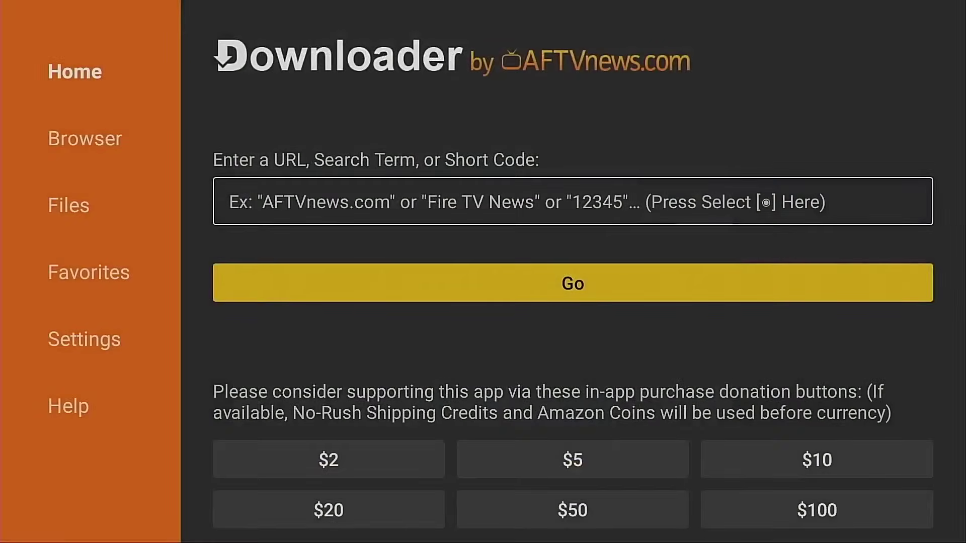
# Enter the short code 250931 in Downloader's URL field and load the TROYPOINT Toolbox page
pyautogui.press('Up')
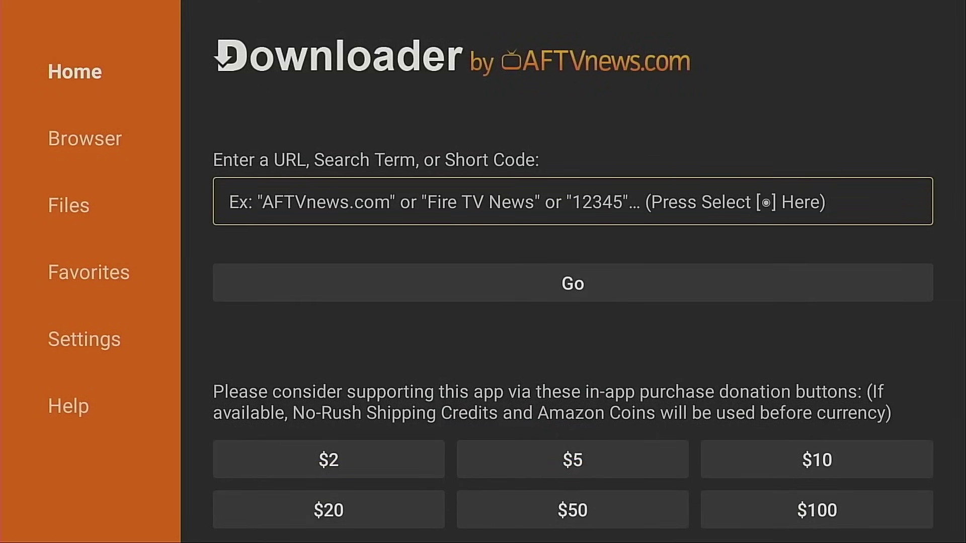
pyautogui.press('Return')
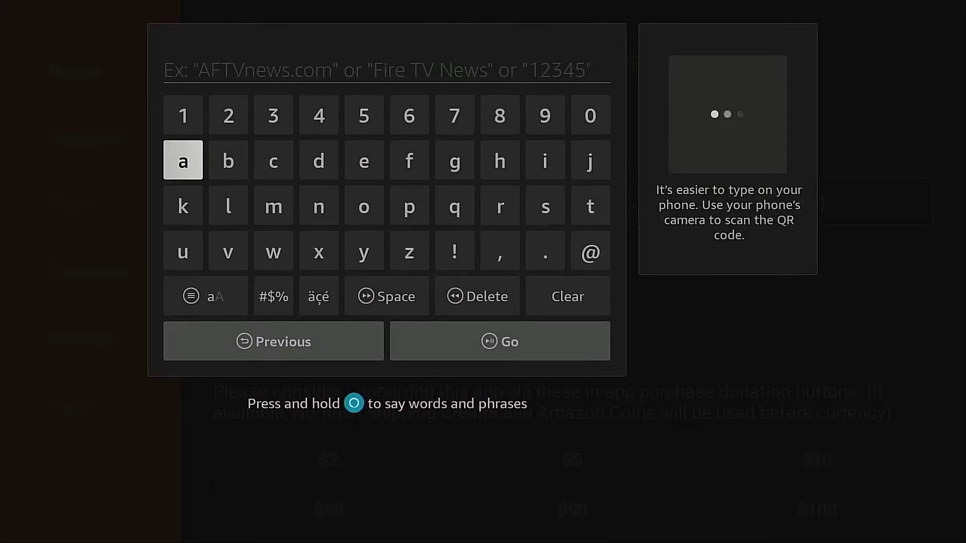
pyautogui.press('Up')
pyautogui.press('Right')
pyautogui.press('Return')
pyautogui.press('Right')
pyautogui.press('Right')
pyautogui.press('Right')
pyautogui.press('Return')
pyautogui.press('Right')
pyautogui.press('Right')
pyautogui.press('Right')
pyautogui.press('Right')
pyautogui.press('Right')
pyautogui.press('Return')
pyautogui.press('Left')
pyautogui.press('Return')
pyautogui.press('Right')
pyautogui.press('Right')
pyautogui.press('Right')
pyautogui.press('Right')
pyautogui.press('Return')
pyautogui.press('Left')
pyautogui.press('Left')
pyautogui.press('Return')
pyautogui.press('Down')
pyautogui.press('Down')
pyautogui.press('Down')
pyautogui.press('Down')
pyautogui.press('Down')
pyautogui.press('Right')
pyautogui.press('Return')
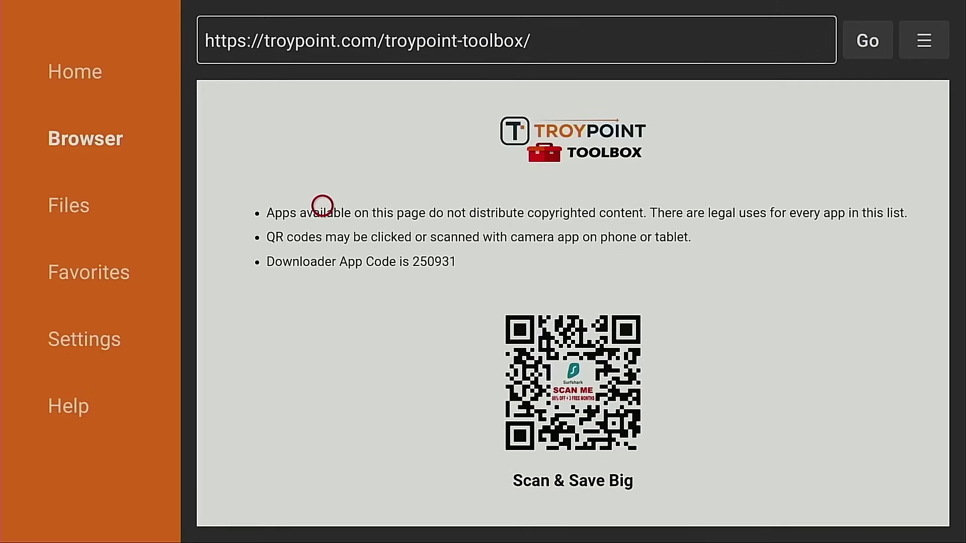
# Save the loaded page as a favorite named TROYPOINT Toolbox
pyautogui.press('Menu')
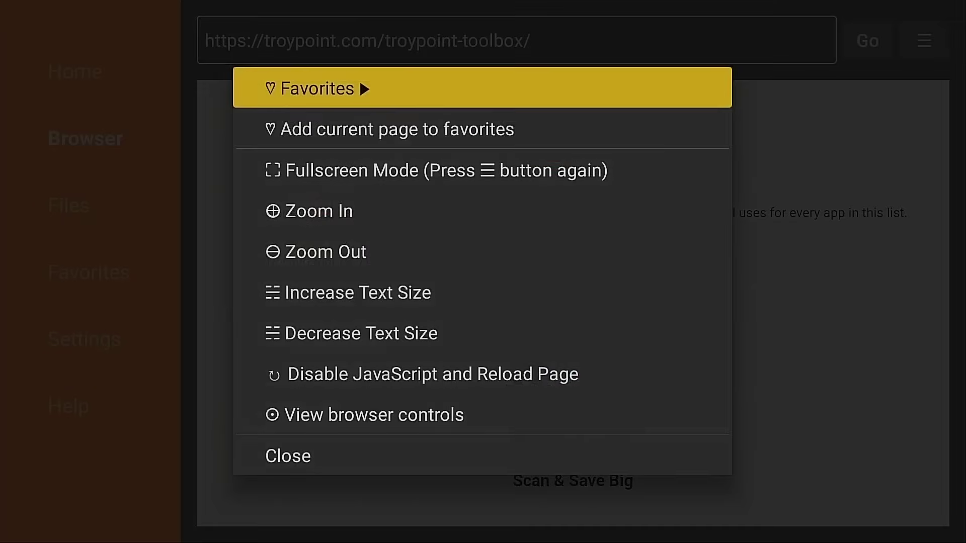
pyautogui.press('Down')
pyautogui.press('Return')
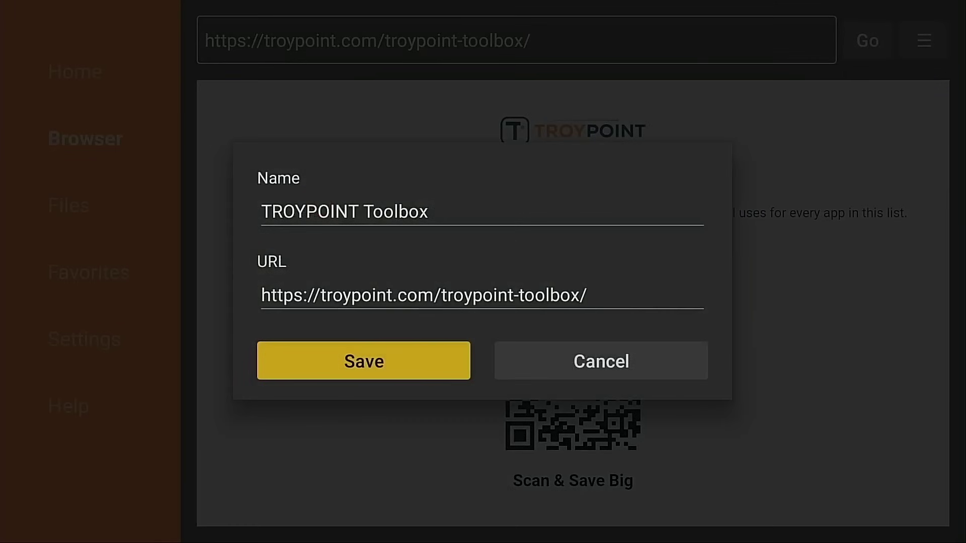
pyautogui.press('Return')
# Go to Downloader's Favorites and load the saved TROYPOINT Toolbox entry
pyautogui.press('Left')
pyautogui.press('Left')
pyautogui.press('Left')
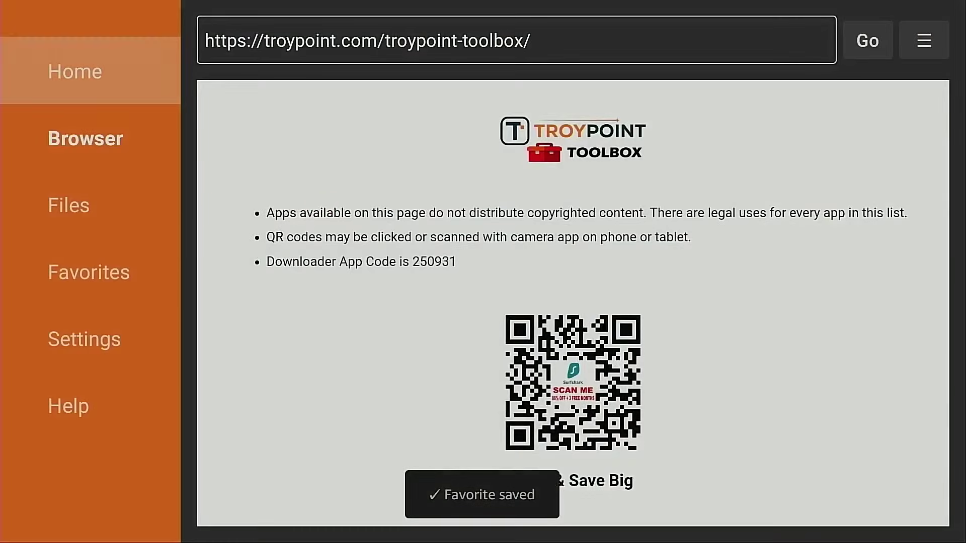
pyautogui.press('Down')
pyautogui.press('Down')
pyautogui.press('Down')
pyautogui.press('Right')
pyautogui.press('Return')
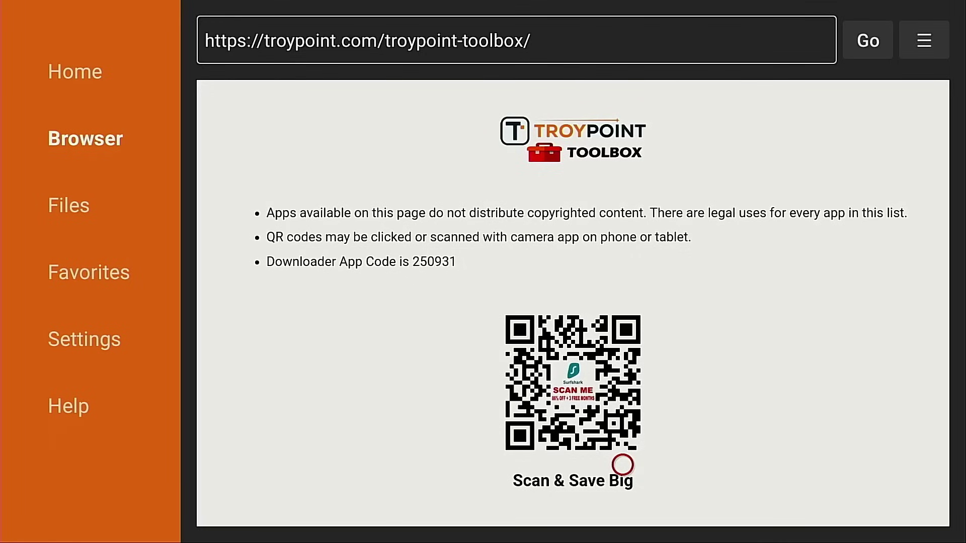
# Download Surfshark from the Toolbox page and allow Downloader to install unknown apps
pyautogui.scroll(-10, 622, 464)
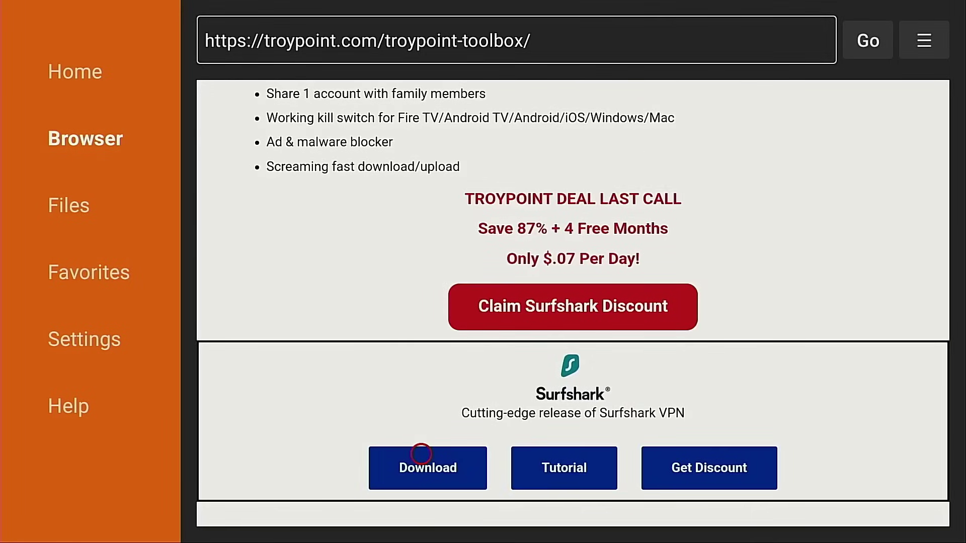
pyautogui.click(421, 454)
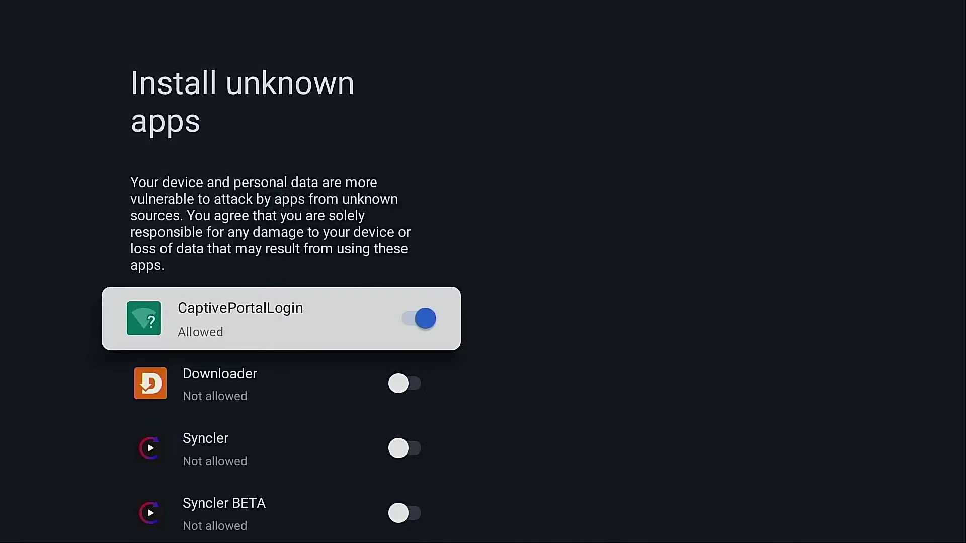
pyautogui.press('Down')
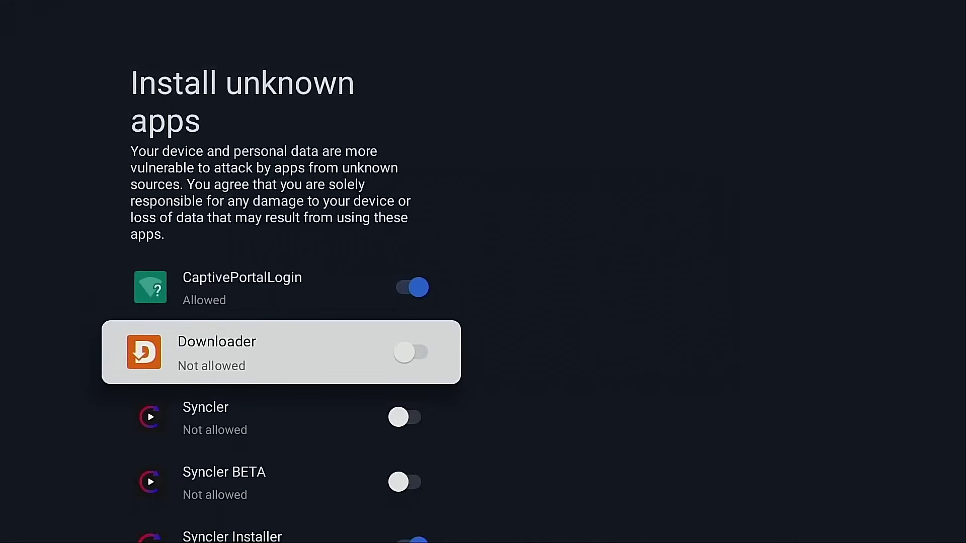
pyautogui.press('Return')
pyautogui.press('Left')
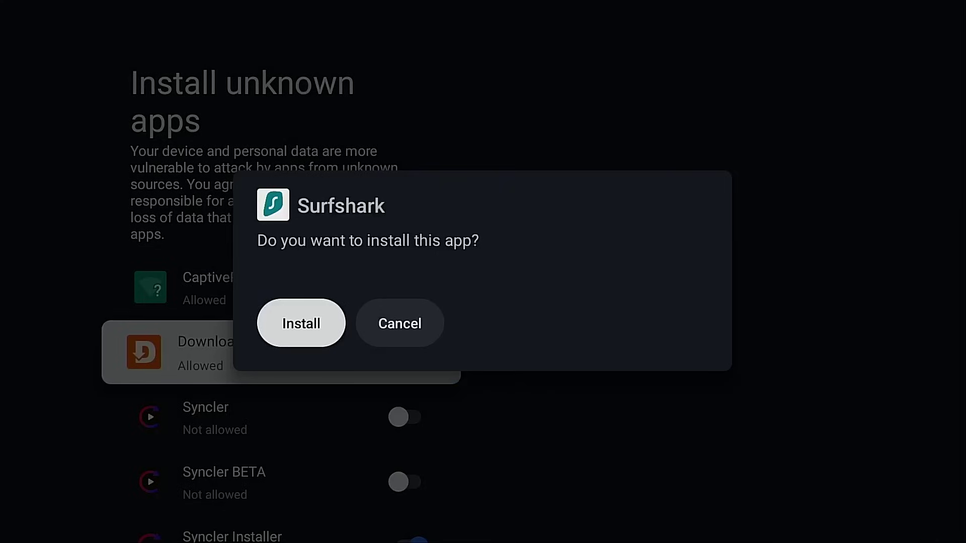
# Install Surfshark, finish without opening it and return to Downloader
pyautogui.press('Return')
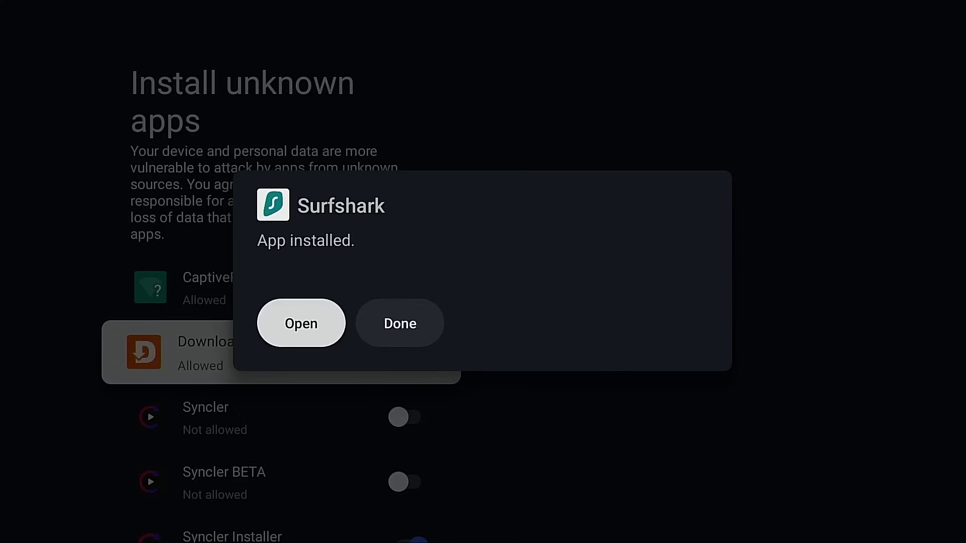
pyautogui.press('Right')
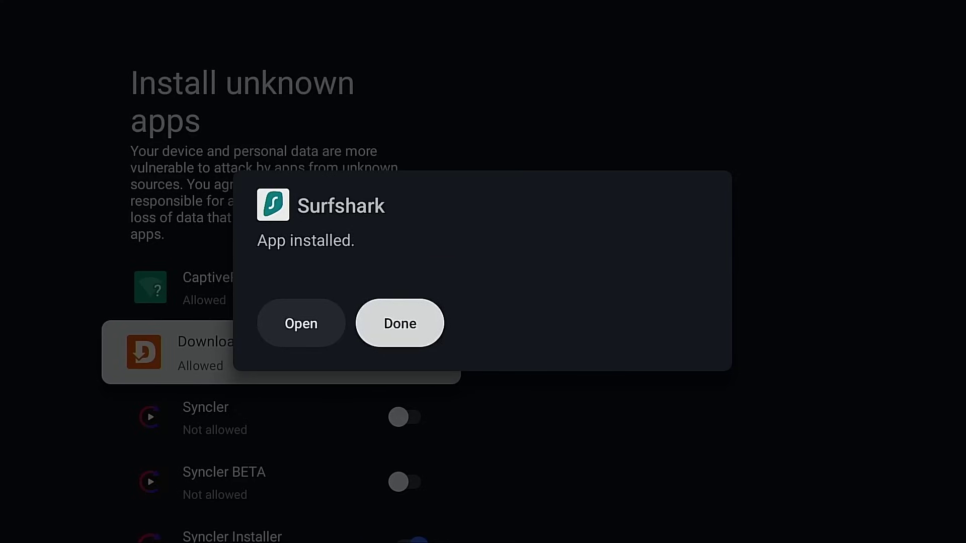
pyautogui.press('Return')
pyautogui.press('Escape')
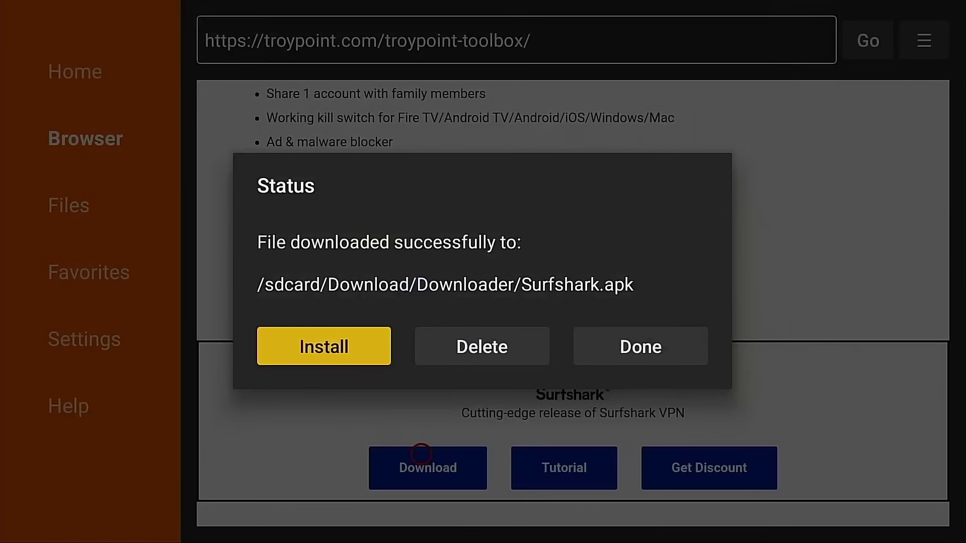
# Delete the downloaded installer file Surfshark.apk and confirm the deletion
pyautogui.press('Right')
pyautogui.press('Return')
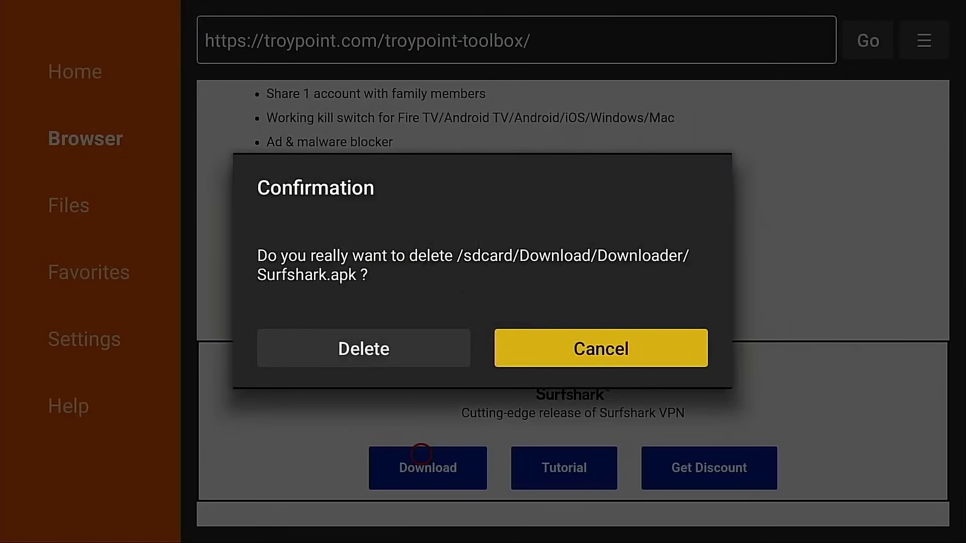
pyautogui.press('Left')
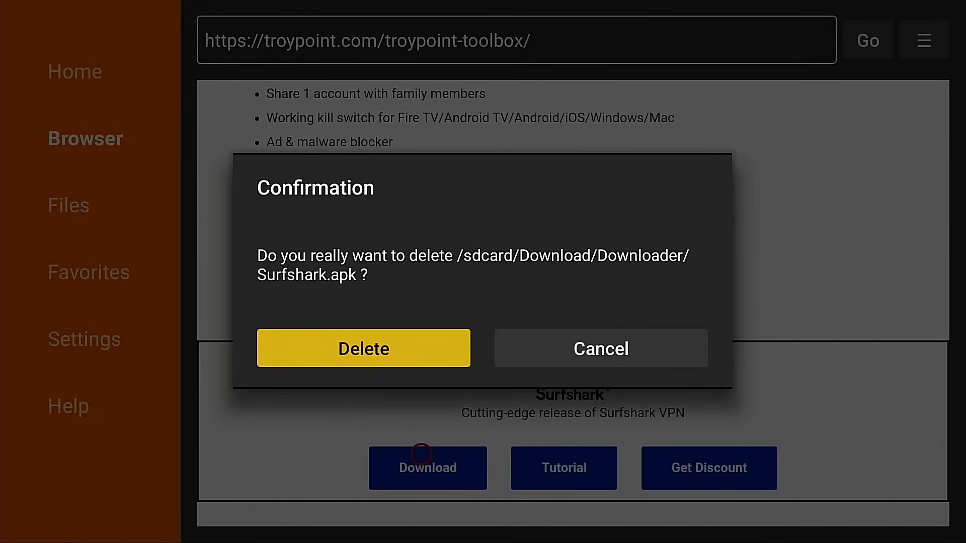
pyautogui.press('Return')
# Browse the Toolbox page's app listings from Kodi Home Theater Apps through IPTV Players
pyautogui.scroll(-20, 421, 507)
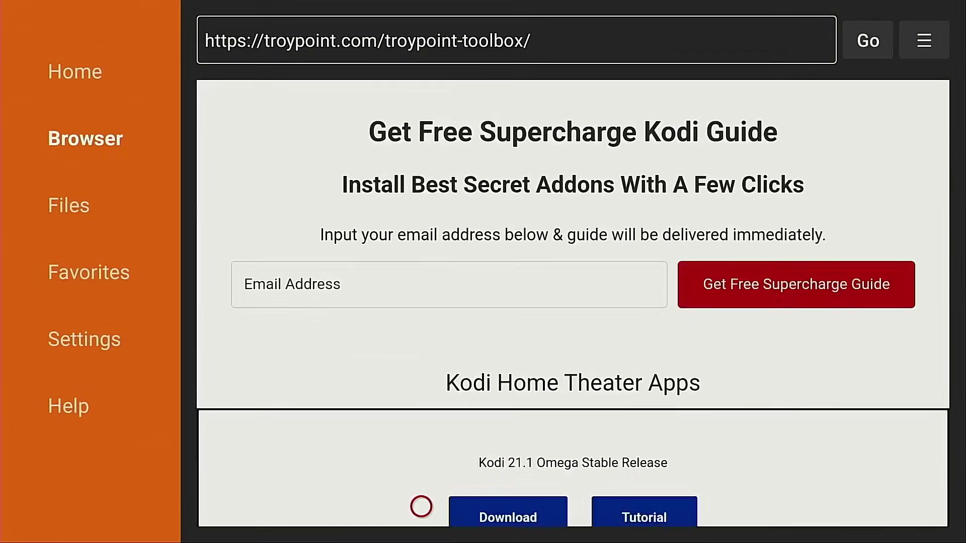
pyautogui.scroll(-10, 421, 506)
pyautogui.scroll(-4, 421, 506)
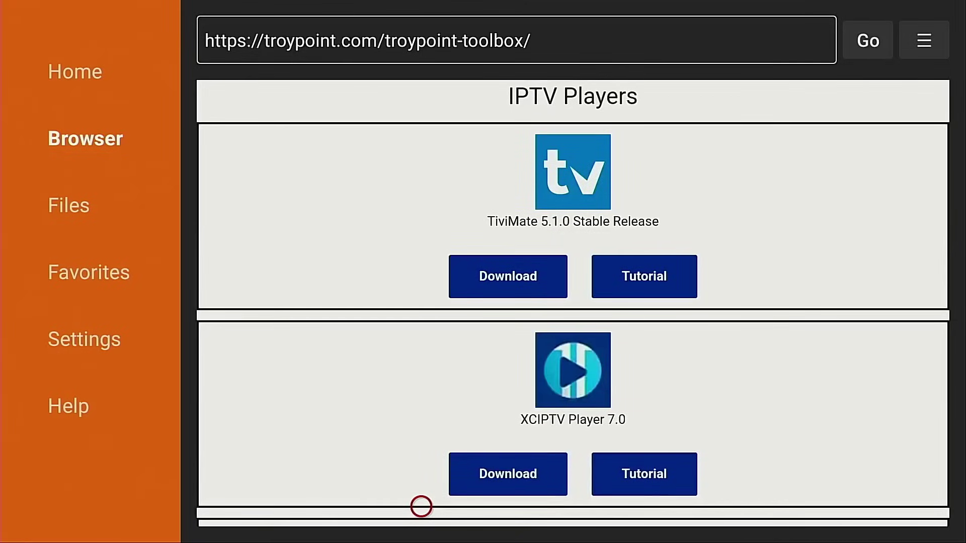
# Download XCIPTV Player 7.0 from the Toolbox page's IPTV Players section and install it
pyautogui.click(496, 473)
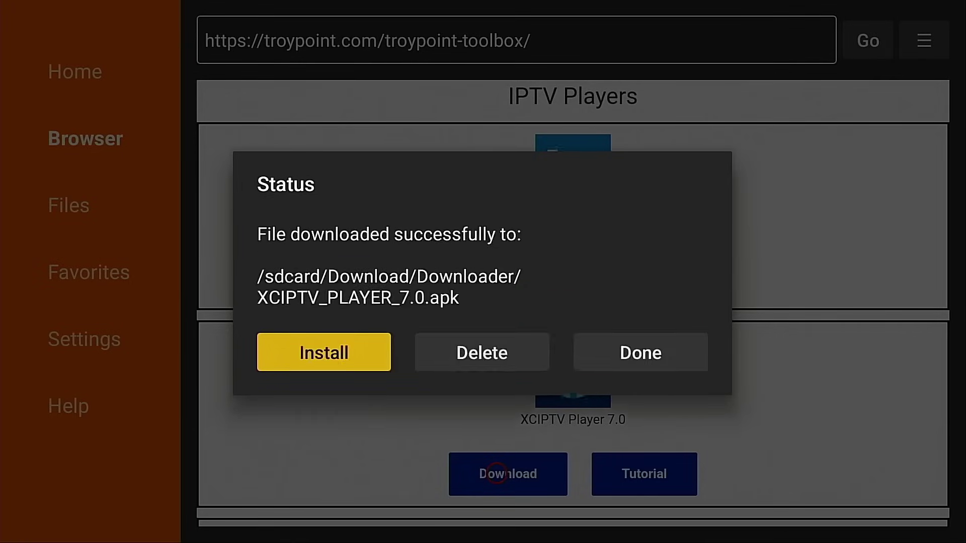
pyautogui.press('Return')
pyautogui.press('Left')
pyautogui.press('Right')
pyautogui.press('Left')
pyautogui.press('Return')
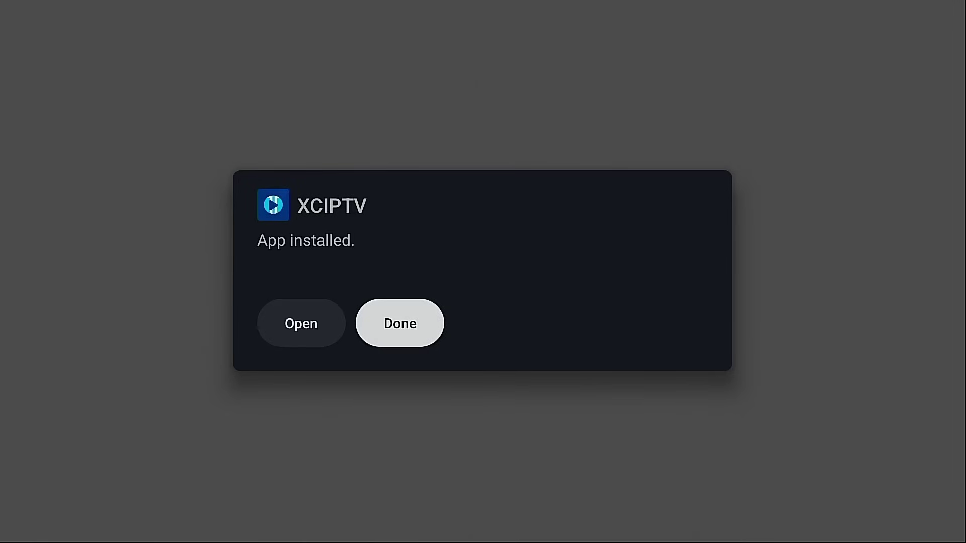
# Finish the XCIPTV installation without opening the app and delete its downloaded installer file, confirming the deletion
pyautogui.press('Return')
pyautogui.press('Right')
pyautogui.press('Return')
pyautogui.press('Left')
pyautogui.press('Return')
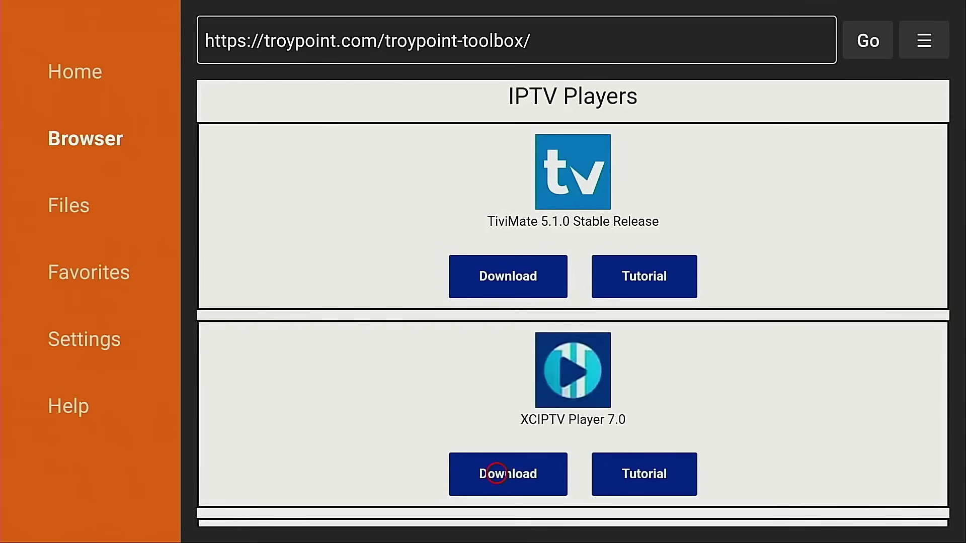
# Return to the Google TV home screen and go to Surfshark in the Your apps row
pyautogui.press('Home')
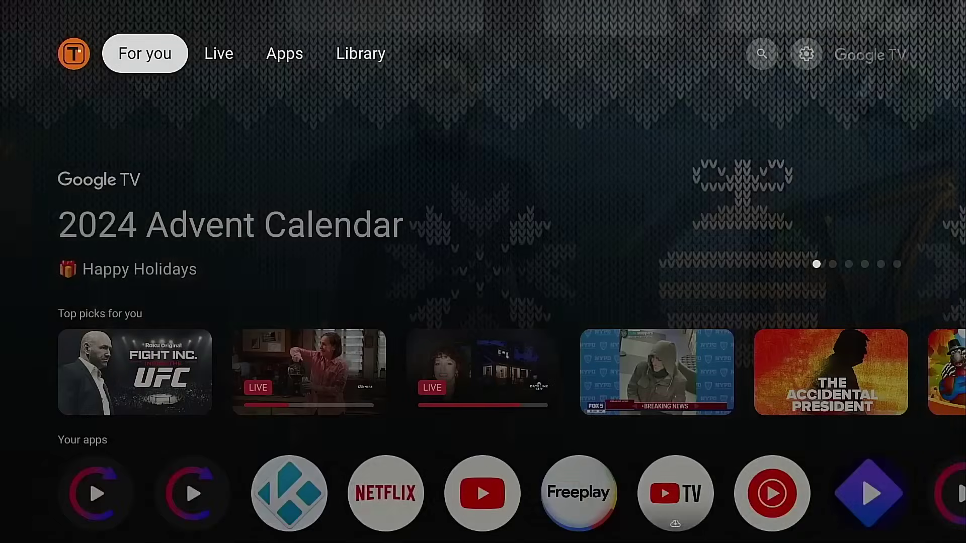
pyautogui.press('Down')
pyautogui.press('Down')
pyautogui.press('Right')
pyautogui.press('Right')
pyautogui.press('Right')
pyautogui.press('Right')
pyautogui.press('Right')
pyautogui.press('Right')
pyautogui.press('Right')
pyautogui.press('Right')
pyautogui.press('Right')
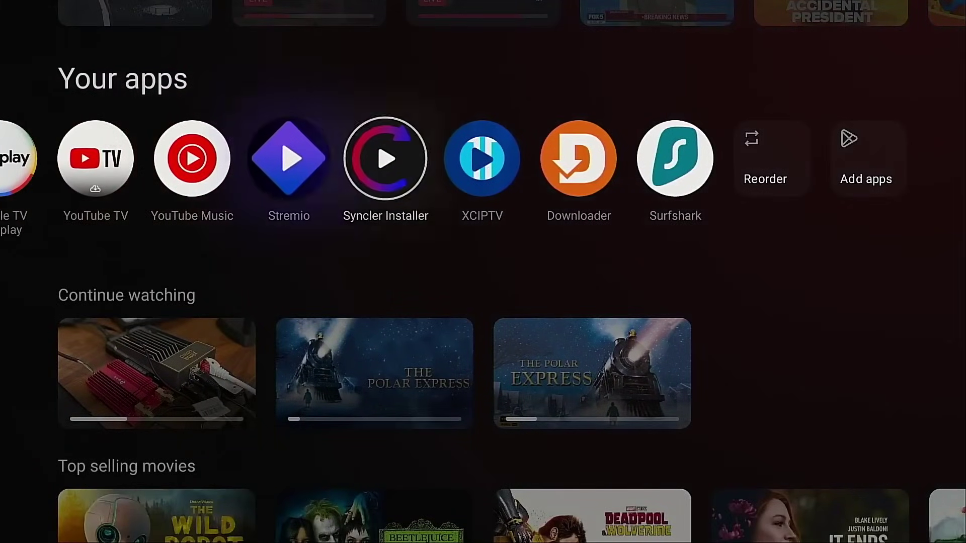
pyautogui.press('Right')
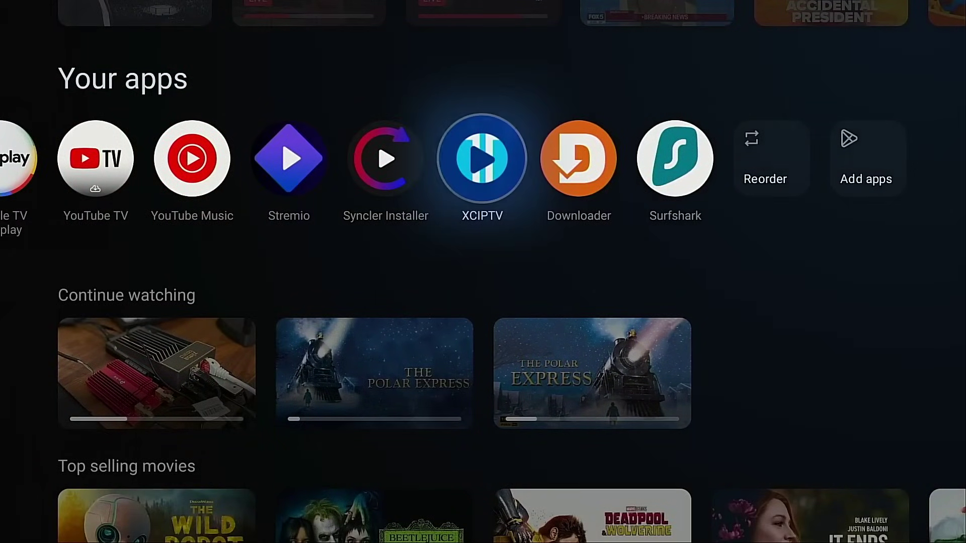
pyautogui.press('Right')
pyautogui.press('Right')
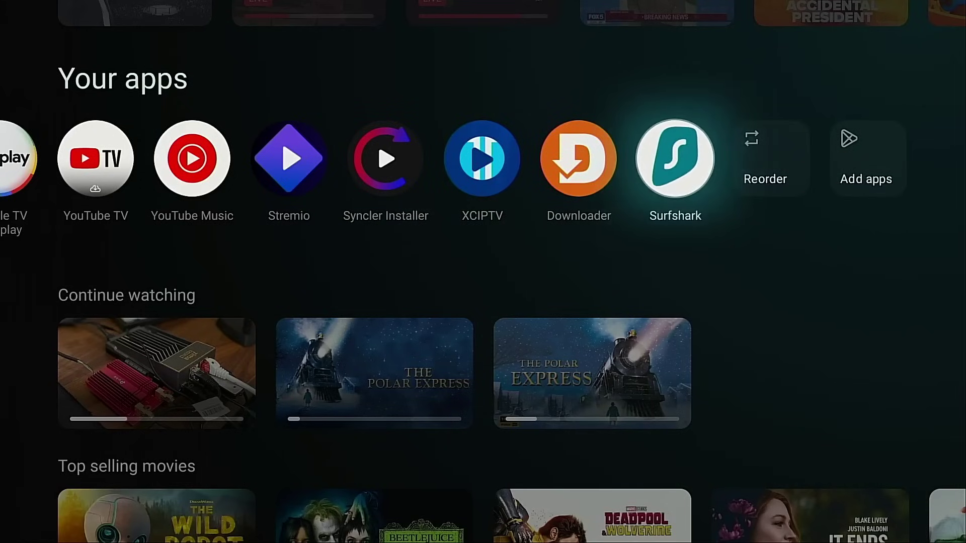
# Move Surfshark to the very beginning of the Your apps row and confirm its new place
pyautogui.press('Return')
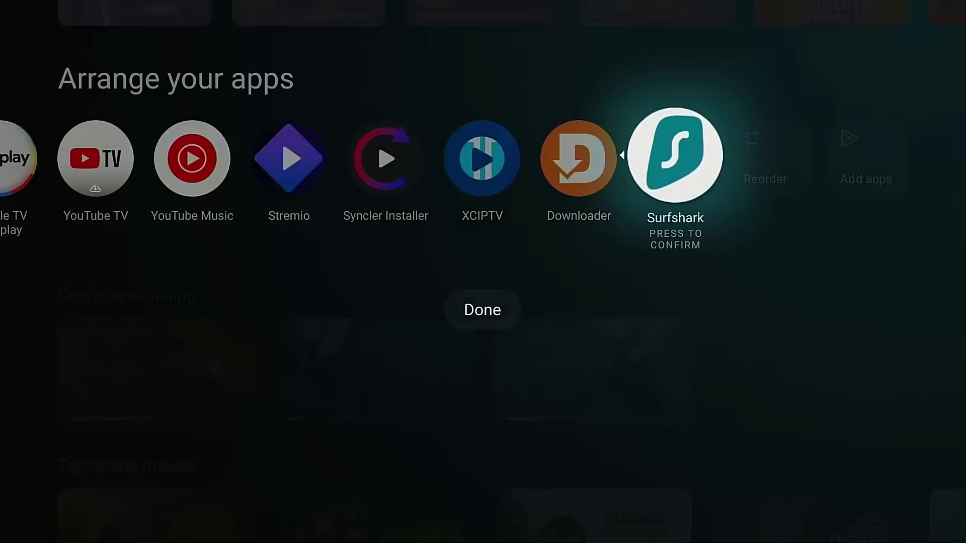
pyautogui.press('Left')
pyautogui.press('Left')
pyautogui.press('Left')
pyautogui.press('Left')
pyautogui.press('Left')
pyautogui.press('Left')
pyautogui.press('Left')
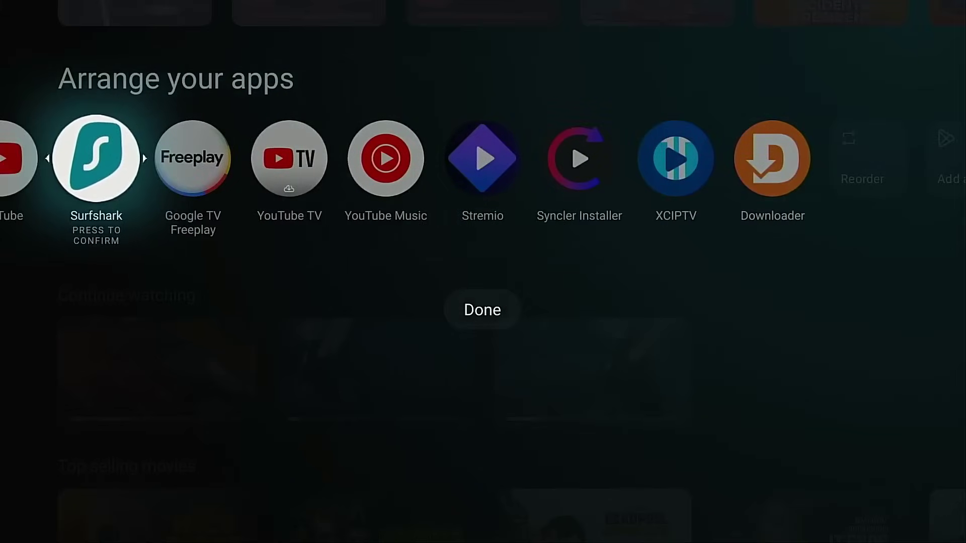
pyautogui.press('Left')
pyautogui.press('Left')
pyautogui.press('Left')
pyautogui.press('Left')
pyautogui.press('Left')
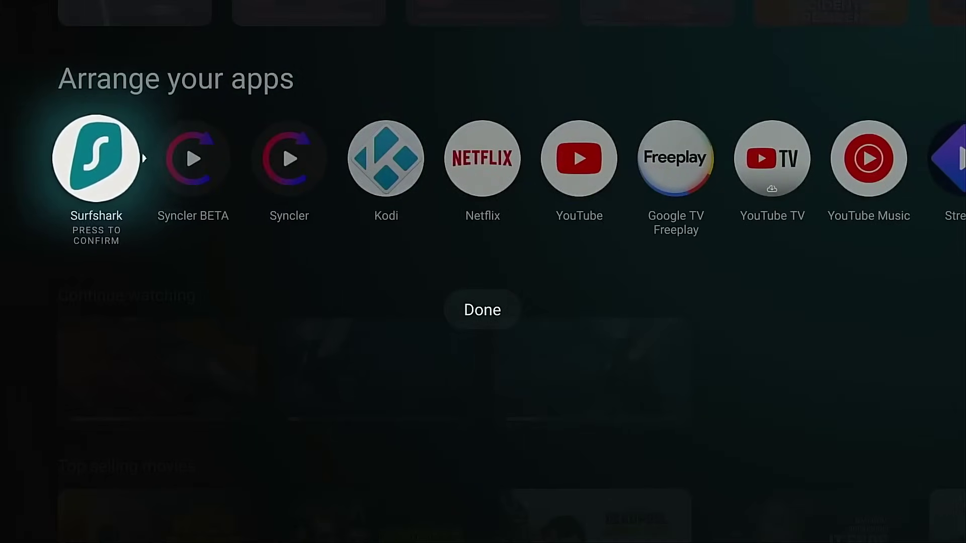
pyautogui.press('Return')
# Move XCIPTV to the place directly after Surfshark in the Your apps row and finish arranging the apps
pyautogui.press('Right')
pyautogui.press('Right')
pyautogui.press('Right')
pyautogui.press('Right')
pyautogui.press('Right')
pyautogui.press('Right')
pyautogui.press('Right')
pyautogui.press('Right')
pyautogui.press('Right')
pyautogui.press('Right')
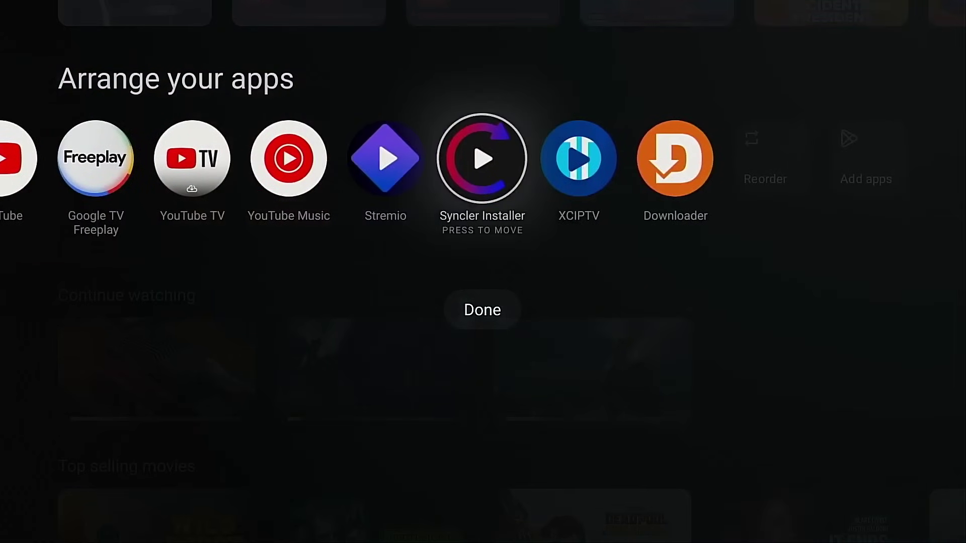
pyautogui.press('Right')
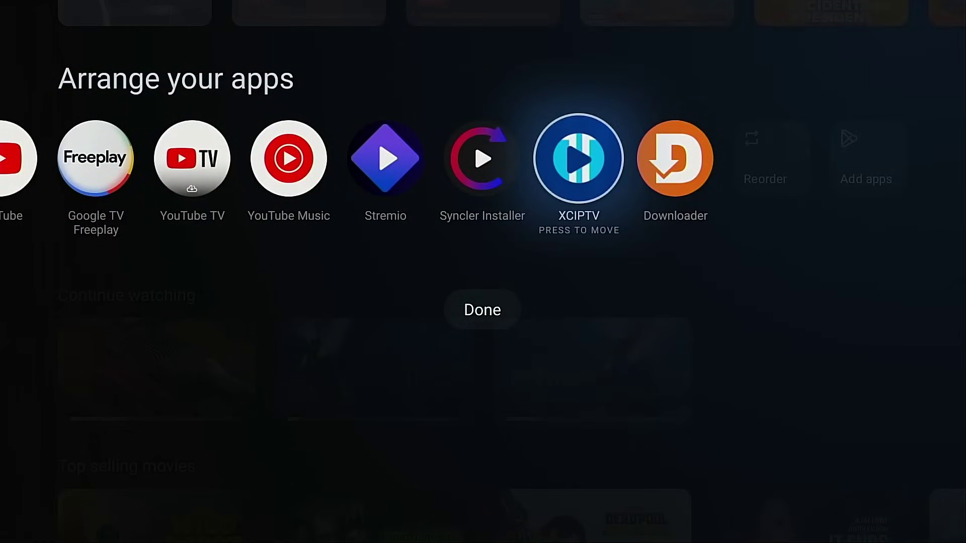
pyautogui.press('Return')
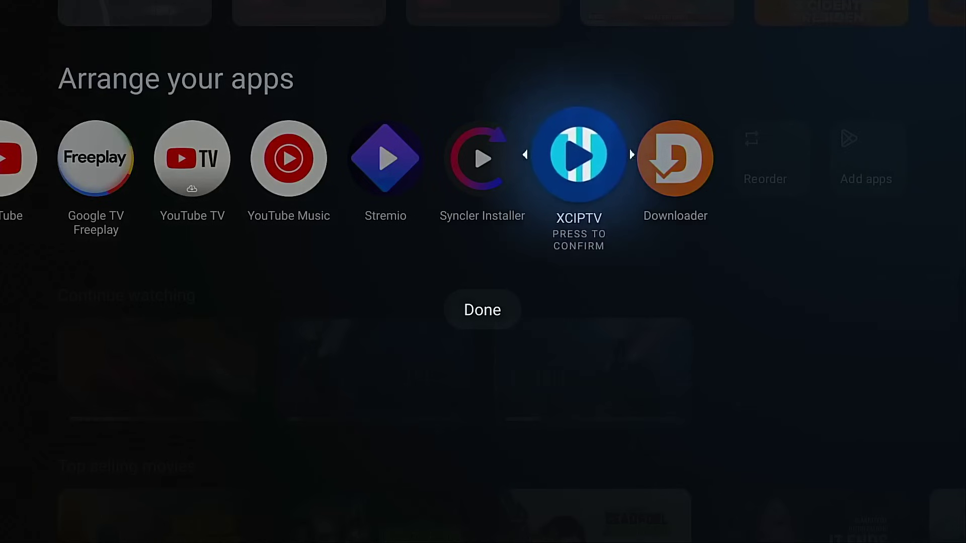
pyautogui.press('Left')
pyautogui.press('Left')
pyautogui.press('Left')
pyautogui.press('Left')
pyautogui.press('Left')
pyautogui.press('Left')
pyautogui.press('Left')
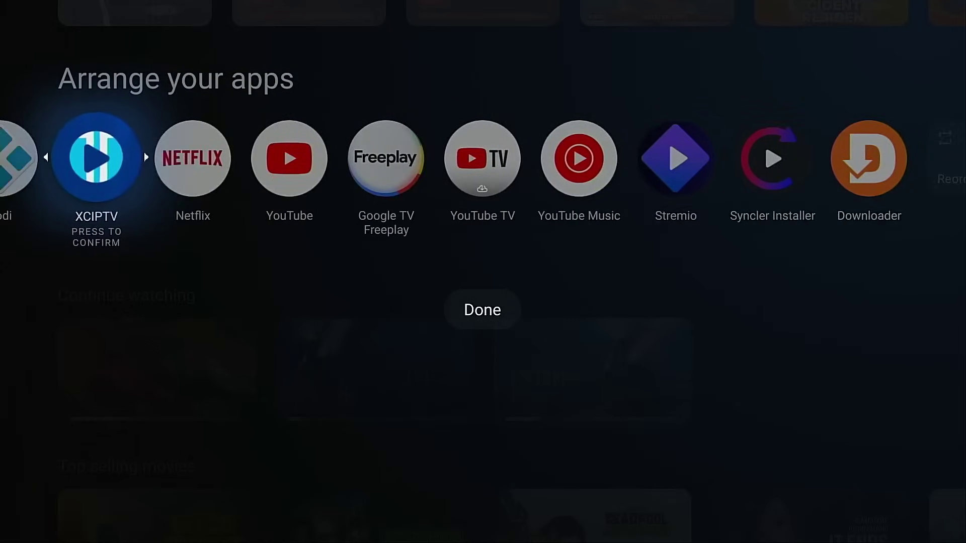
pyautogui.press('Left')
pyautogui.press('Left')
pyautogui.press('Left')
pyautogui.press('Left')
pyautogui.press('Right')
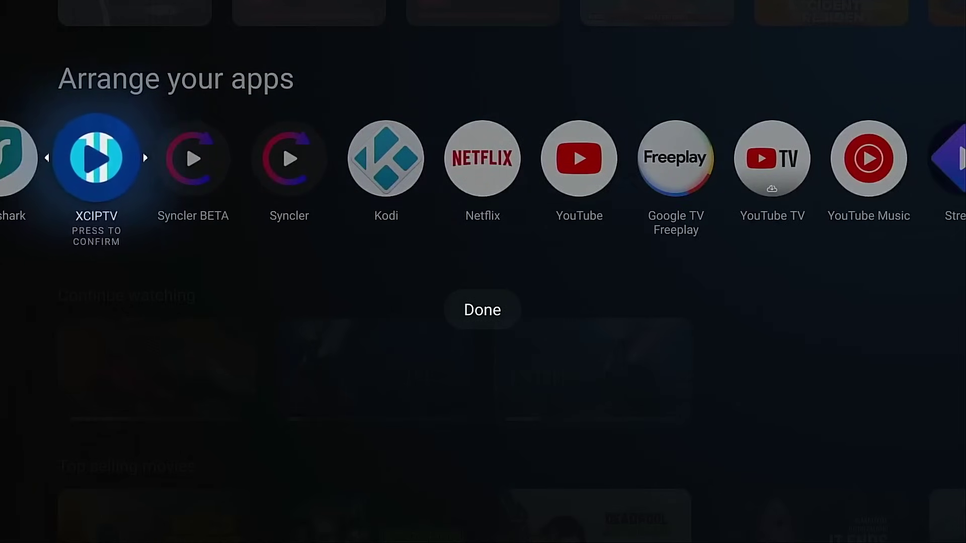
pyautogui.press('Return')
pyautogui.press('Down')
pyautogui.press('Return')
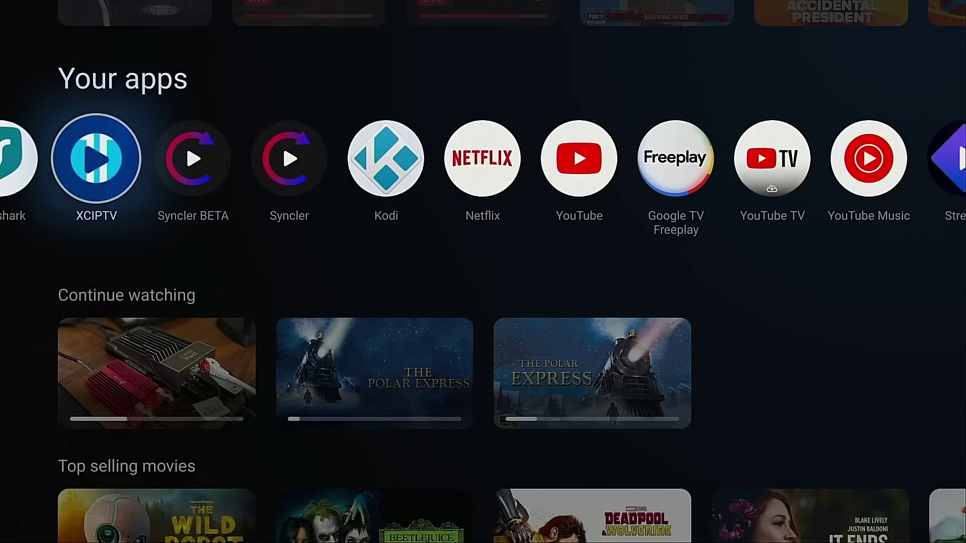
# Open Surfshark from the home screen and turn on the Kill switch in its VPN settings
pyautogui.press('Left')
pyautogui.press('Right')
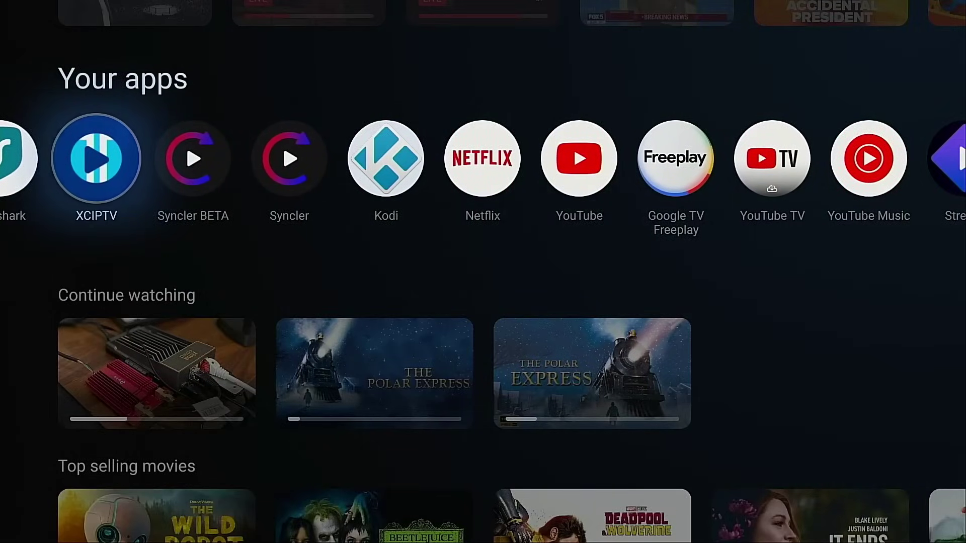
pyautogui.press('Left')
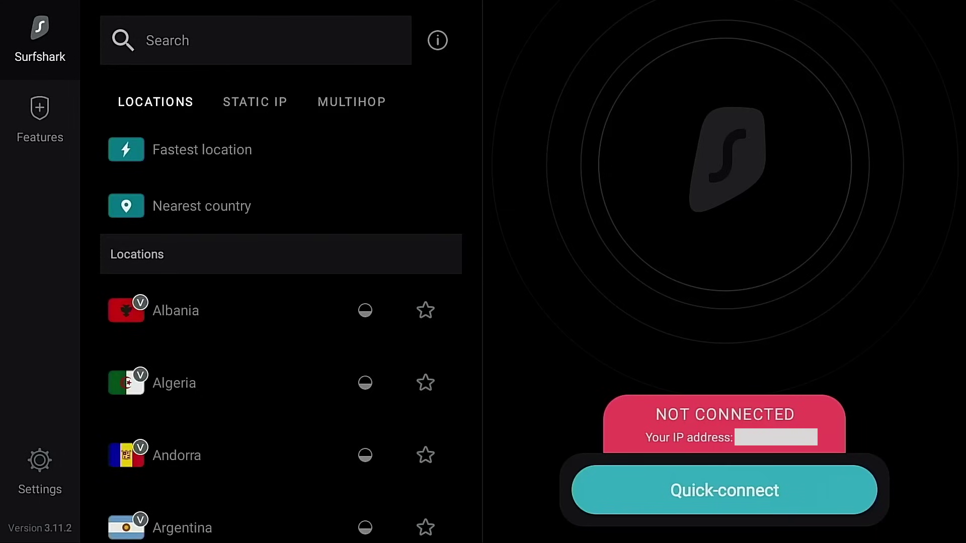
pyautogui.press('Left')
pyautogui.press('Left')
pyautogui.press('Left')
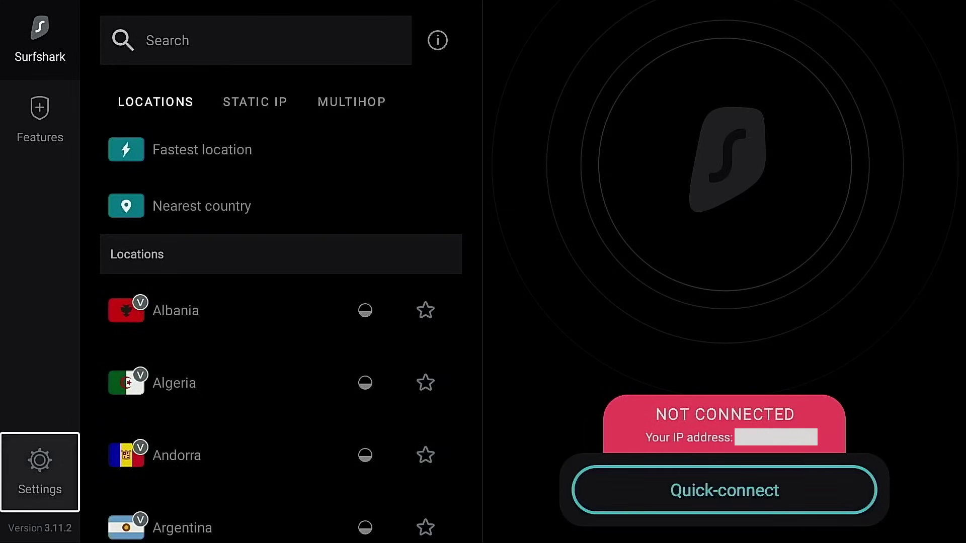
pyautogui.press('Return')
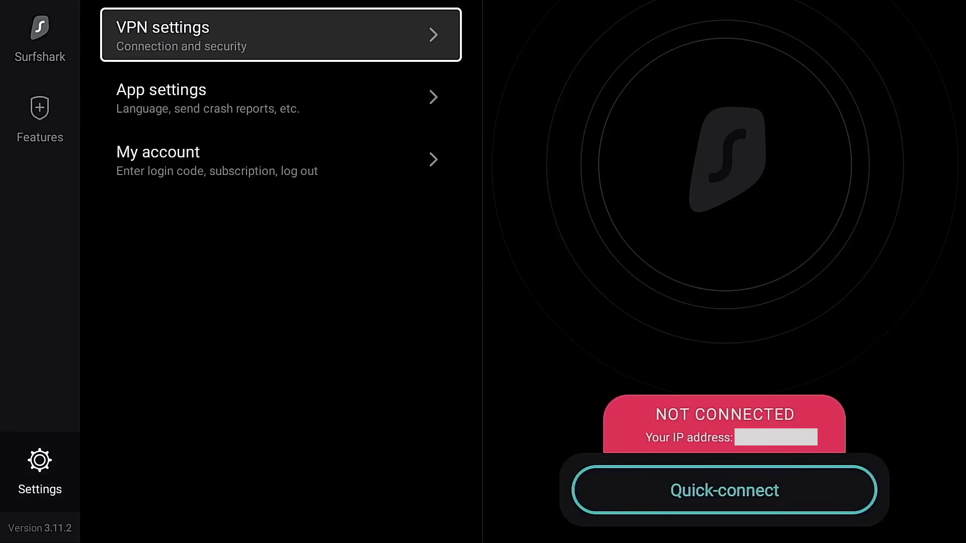
pyautogui.press('Return')
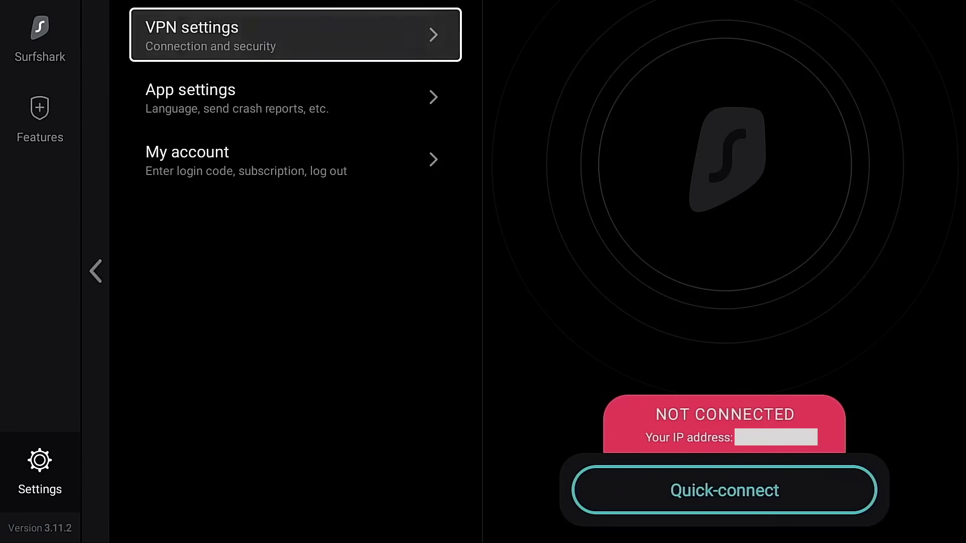
pyautogui.press('Down')
pyautogui.press('Down')
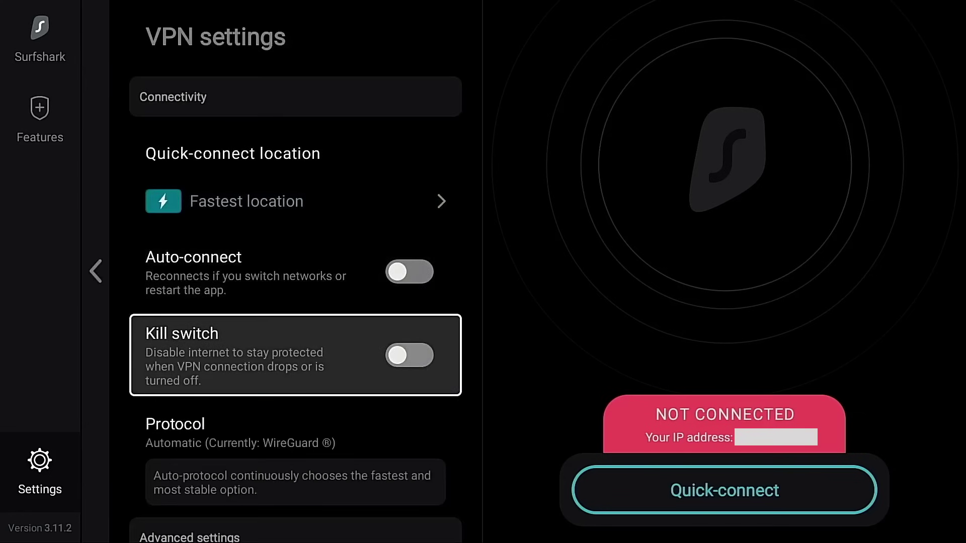
pyautogui.press('Return')
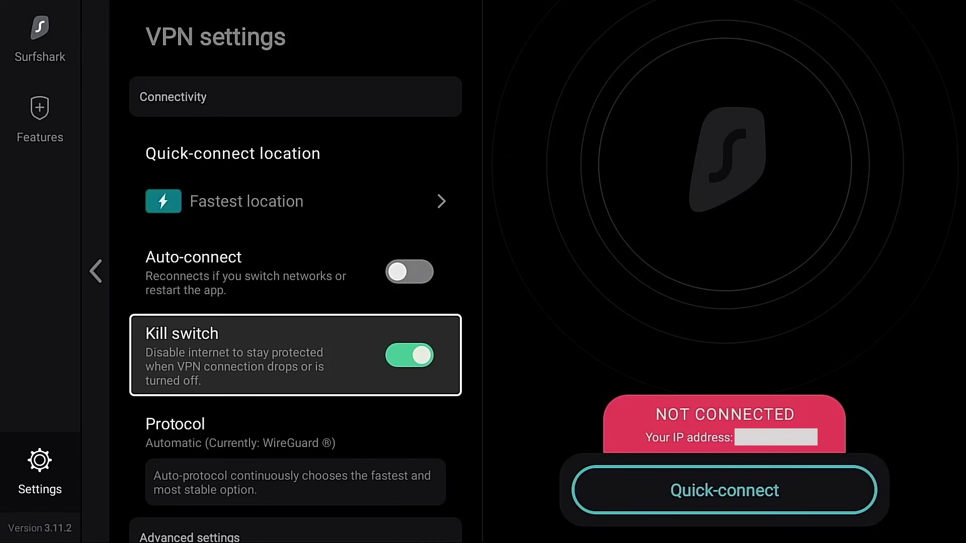
# Connect the VPN through Surfshark's Quick-connect using the fastest location
pyautogui.press('Right')
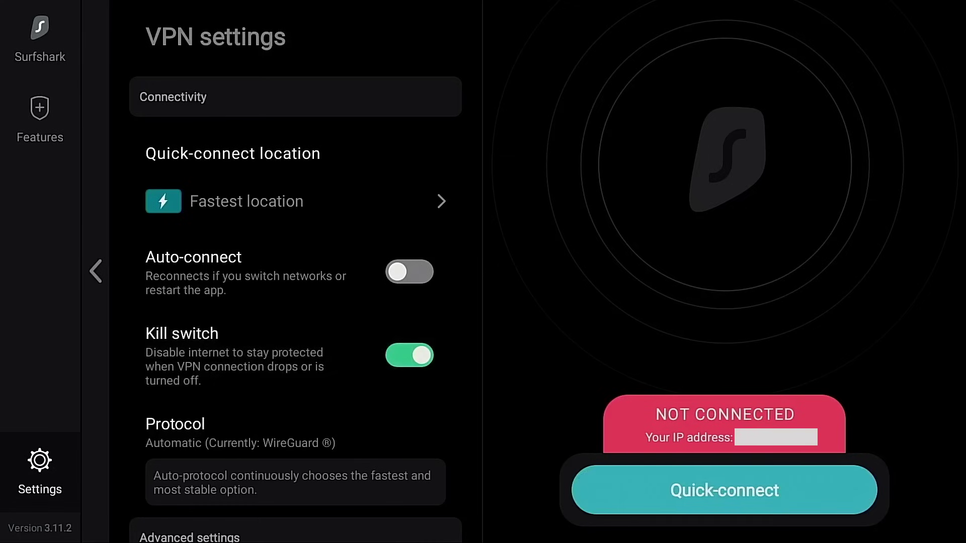
pyautogui.press('Return')
pyautogui.press('Return')
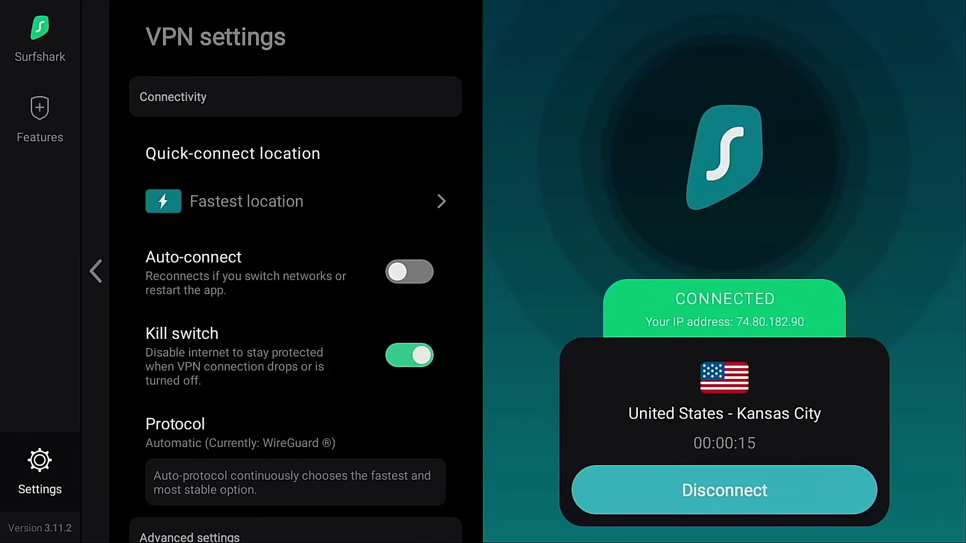
# Return to the home screen and check the VPN connection status among the Google TV notifications
pyautogui.press('Home')
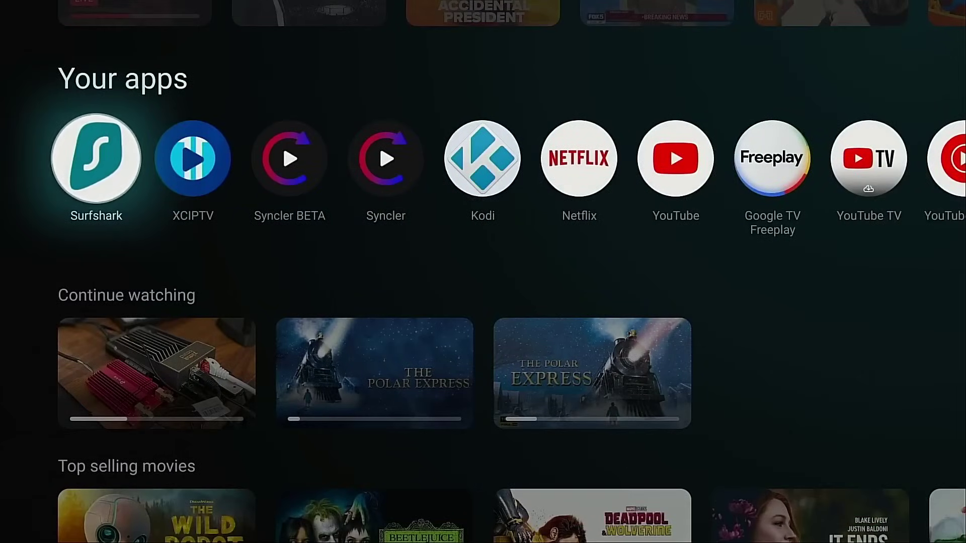
pyautogui.press('Up')
pyautogui.press('Up')
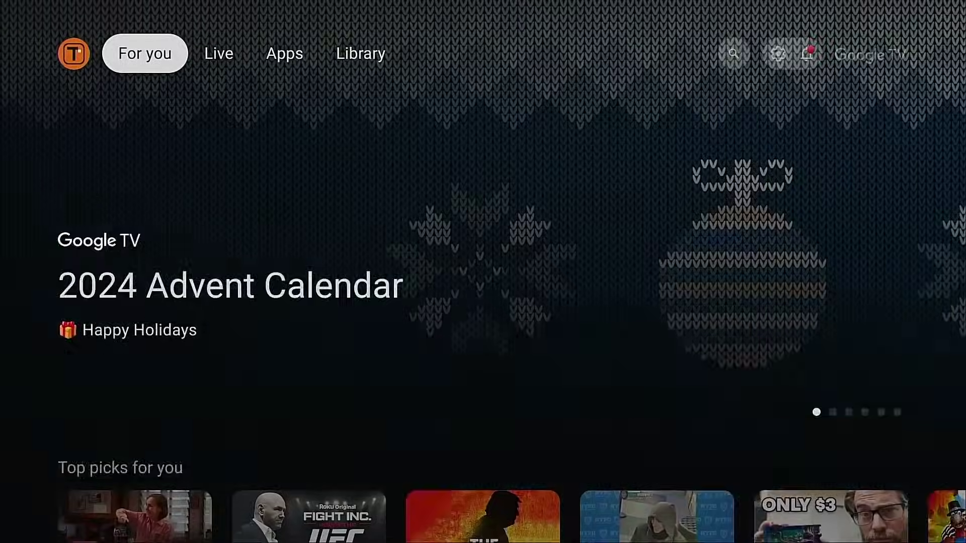
pyautogui.press('Right')
pyautogui.press('Right')
pyautogui.press('Right')
pyautogui.press('Right')
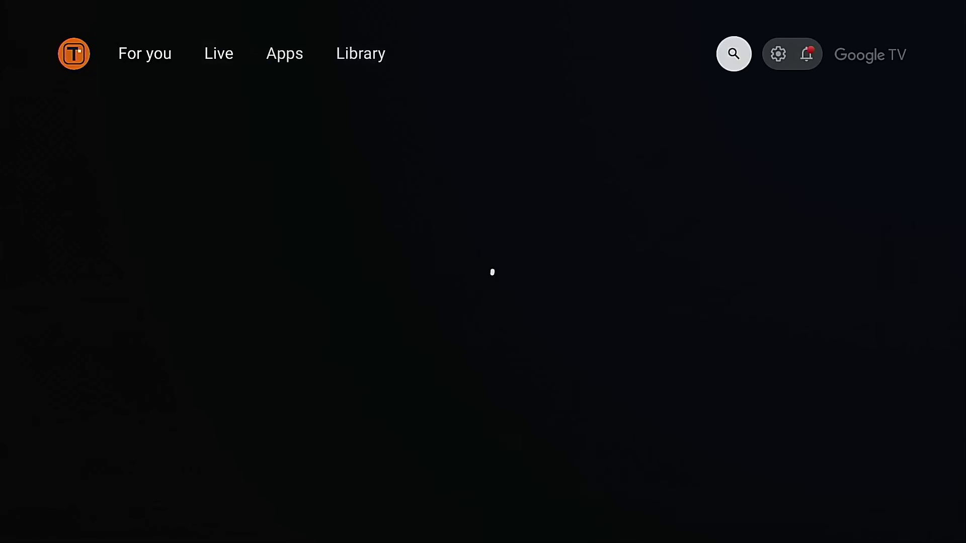
pyautogui.press('Right')
pyautogui.press('Return')
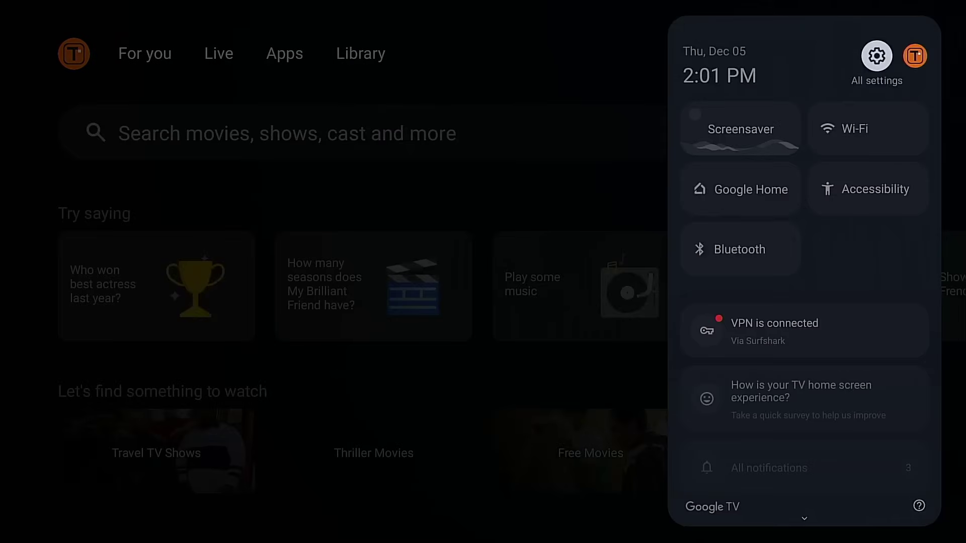
pyautogui.press('Down')
pyautogui.press('Down')
pyautogui.press('Down')
pyautogui.press('Down')
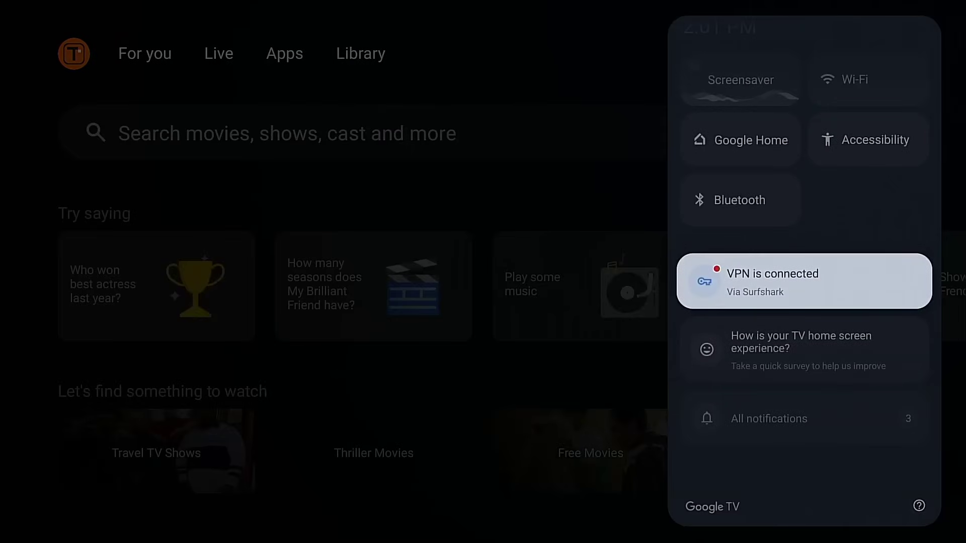